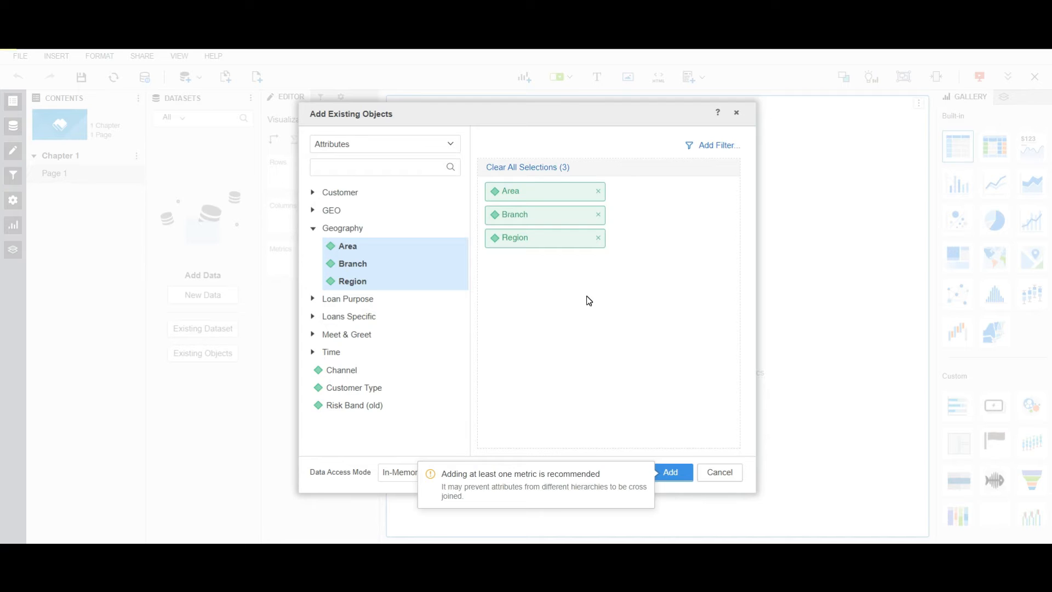
# Add the Closing Balance (£), Opening Balance (£) and Total Income (£) metrics alongside the selected attributes to the dataset.
pyautogui.click(369, 142)
pyautogui.click(345, 188)
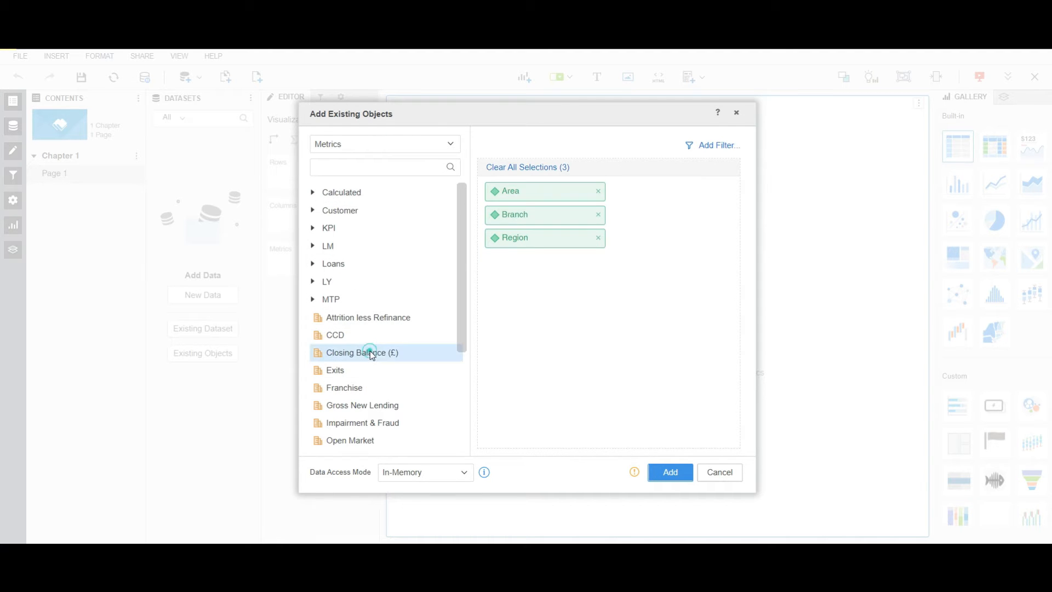
pyautogui.click(364, 352)
pyautogui.scroll(-3, 370, 347)
pyautogui.click(364, 322)
pyautogui.click(373, 441)
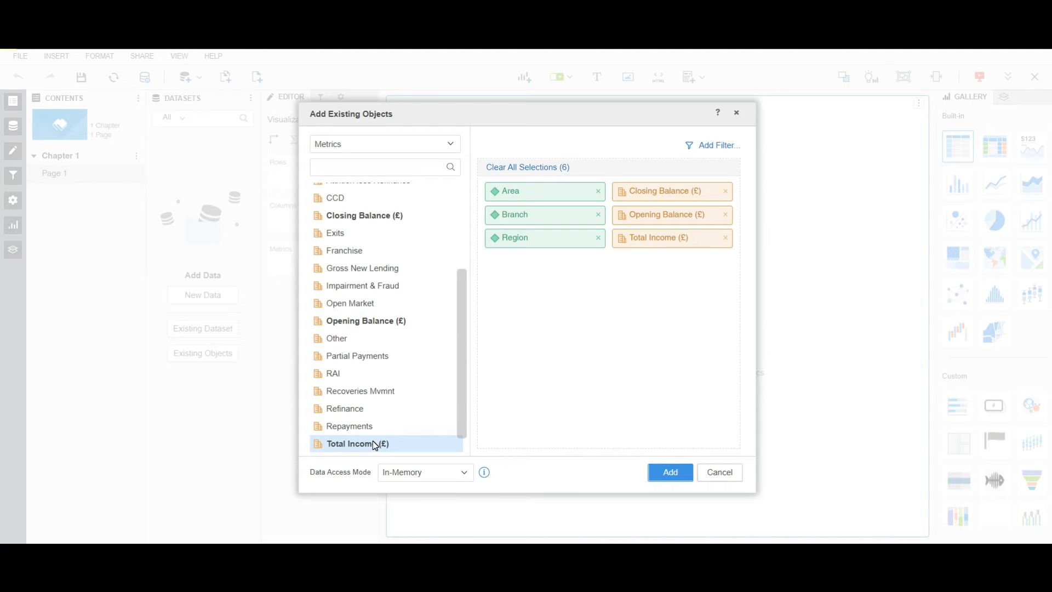
pyautogui.click(665, 475)
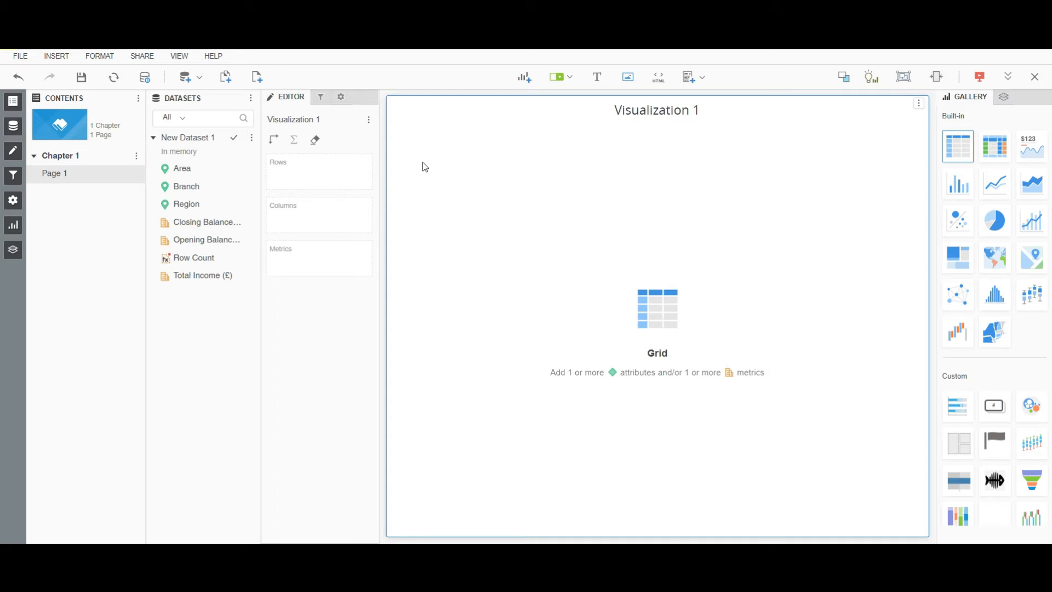
# Start importing new data from a database, choosing to select tables.
pyautogui.click(189, 82)
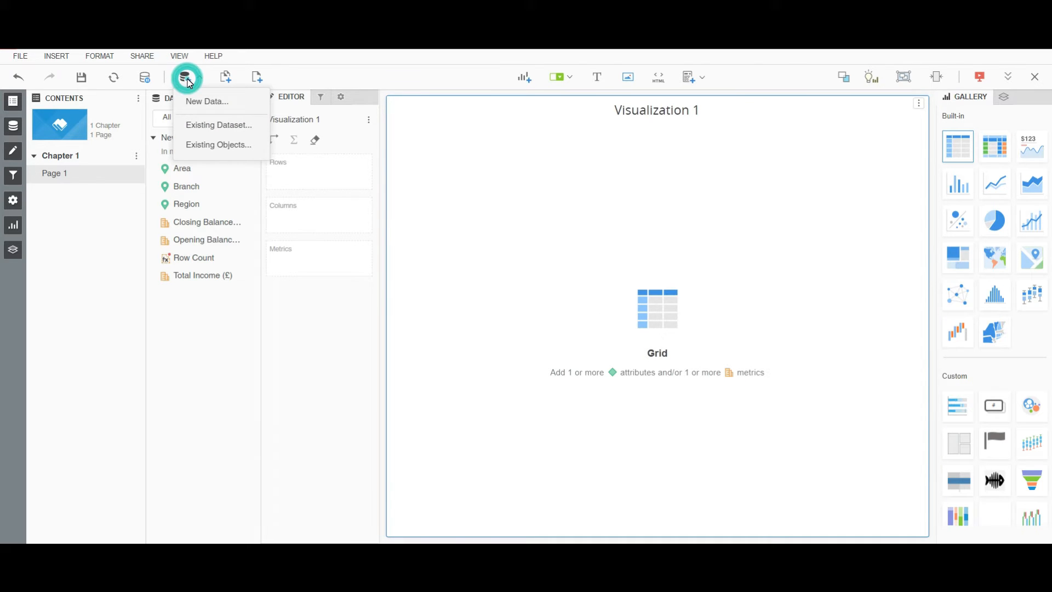
pyautogui.click(239, 114)
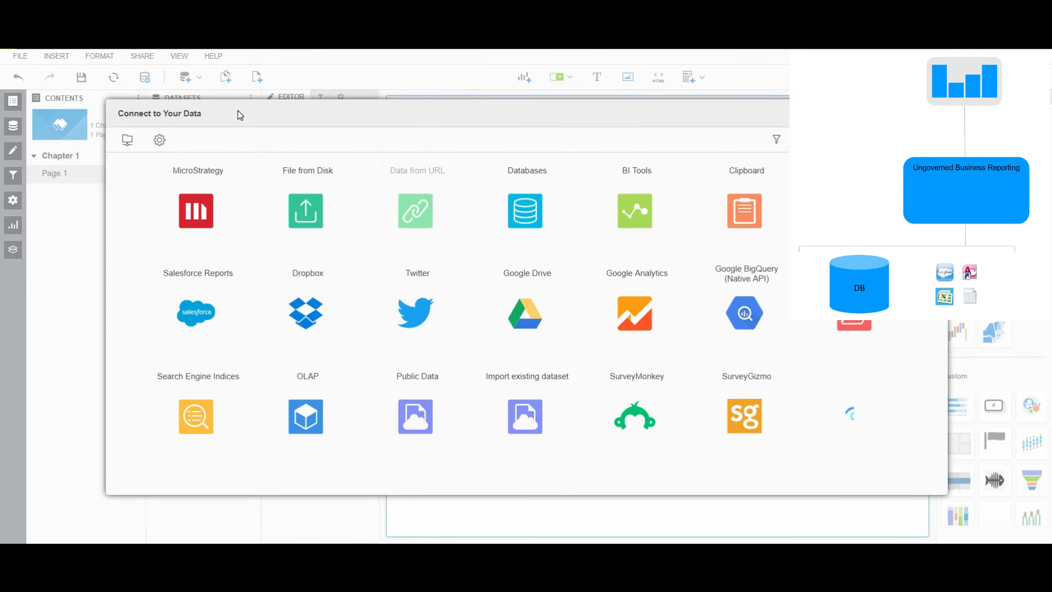
pyautogui.click(536, 218)
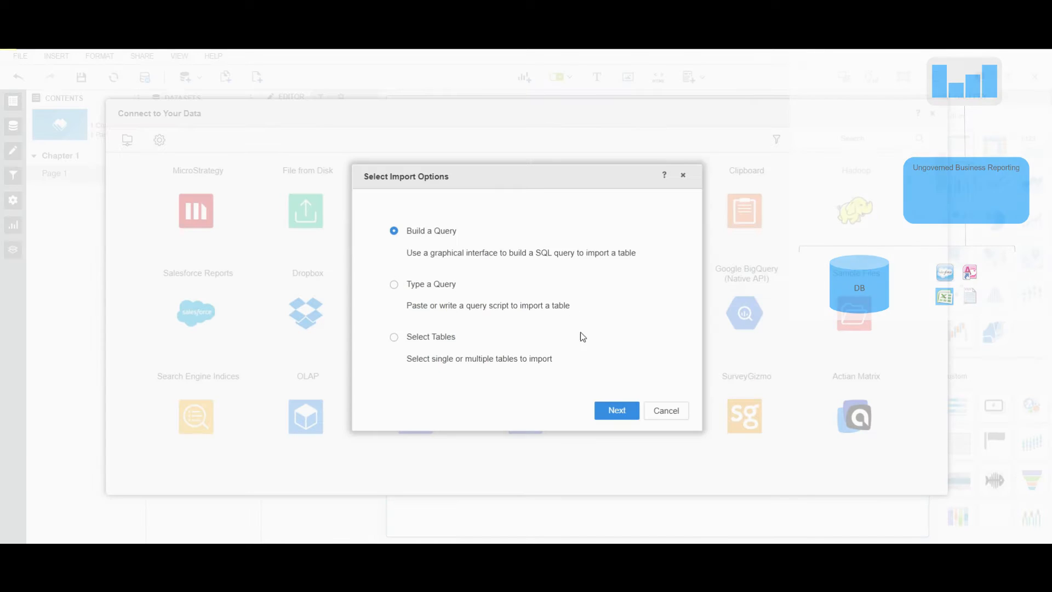
pyautogui.click(528, 370)
pyautogui.click(410, 340)
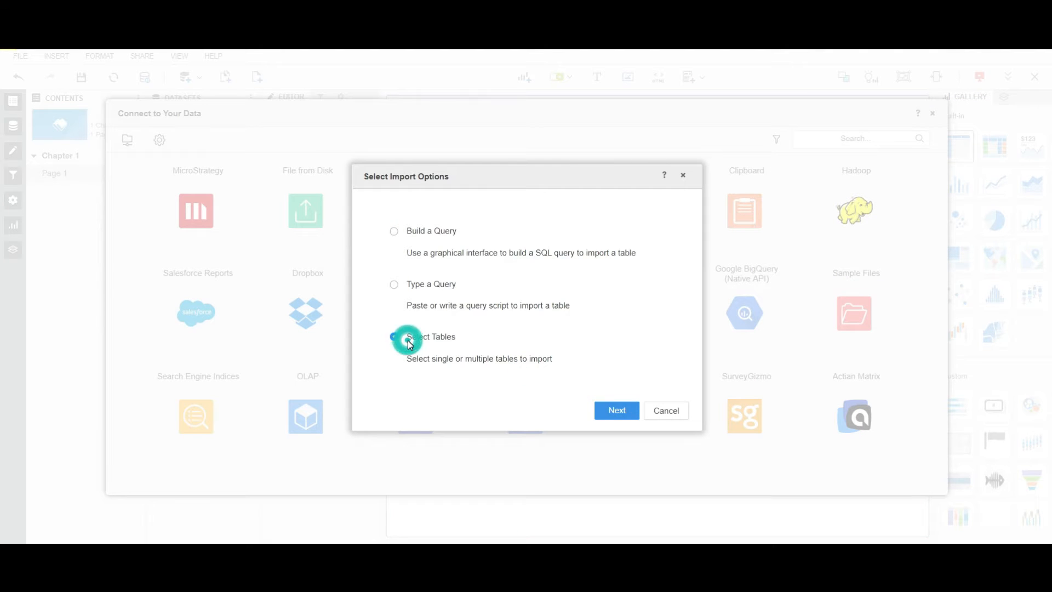
pyautogui.click(617, 411)
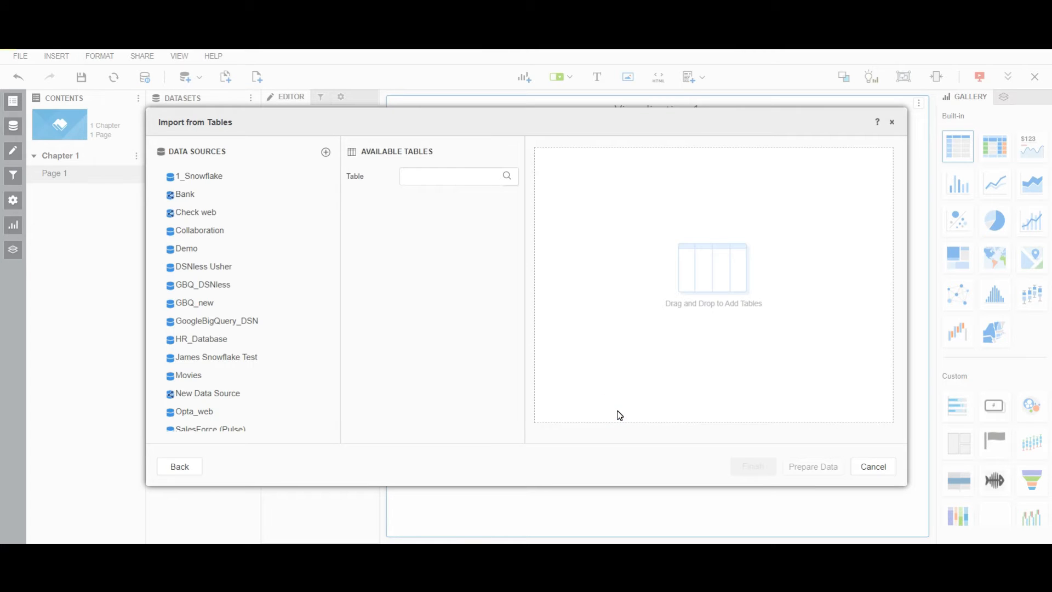
# Add the BANK_MKT table from the 1_Snowflake source's PUBLIC namespace and open data preparation.
pyautogui.click(188, 174)
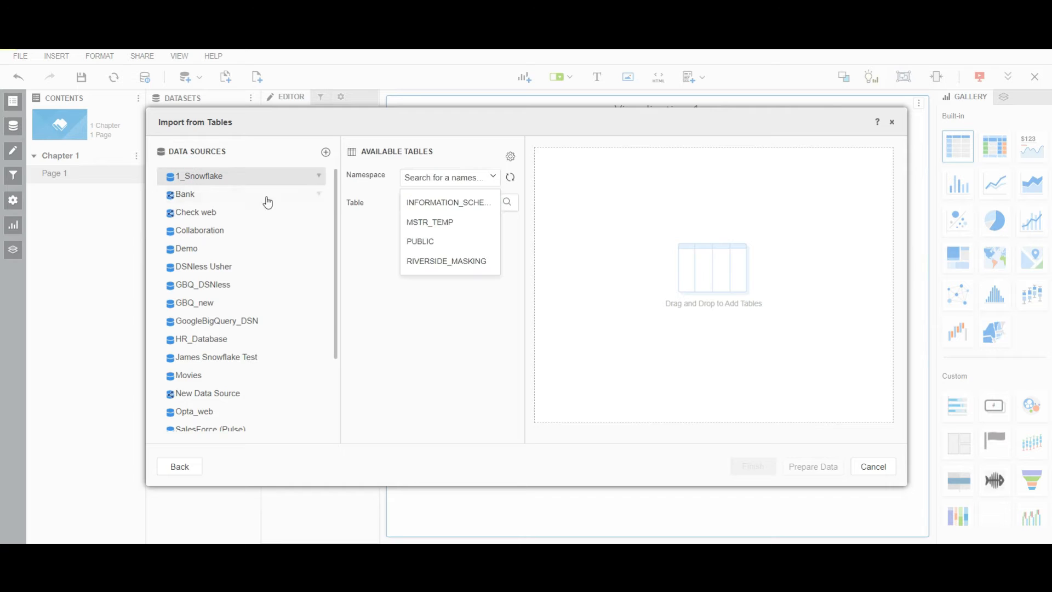
pyautogui.click(428, 242)
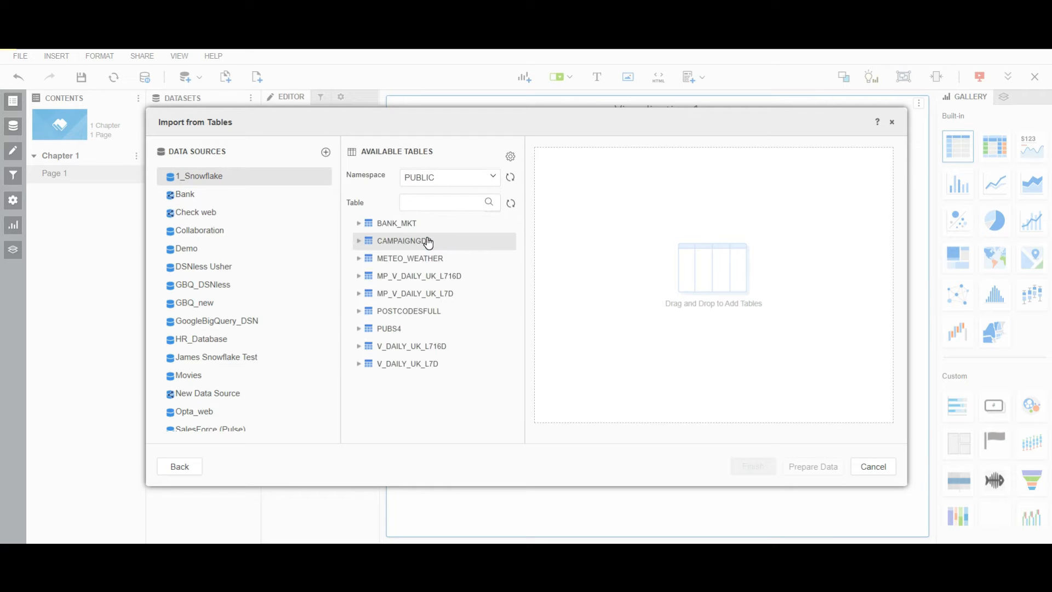
pyautogui.moveTo(390, 223); pyautogui.dragTo(560, 285)
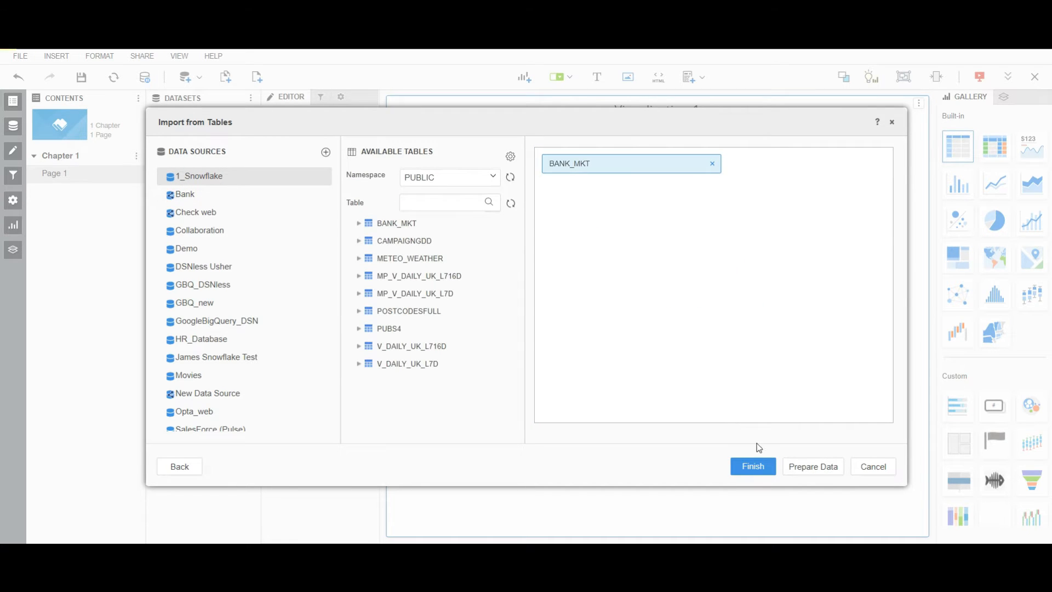
pyautogui.click(816, 468)
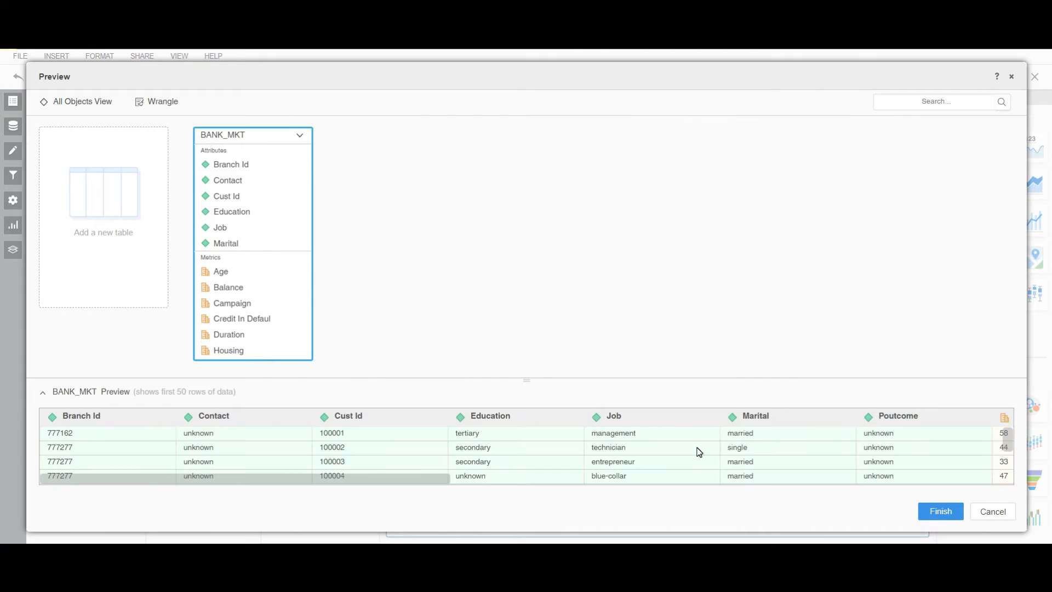
# Map the Branch Id attribute to the project attribute Branch.
pyautogui.rightClick(235, 170)
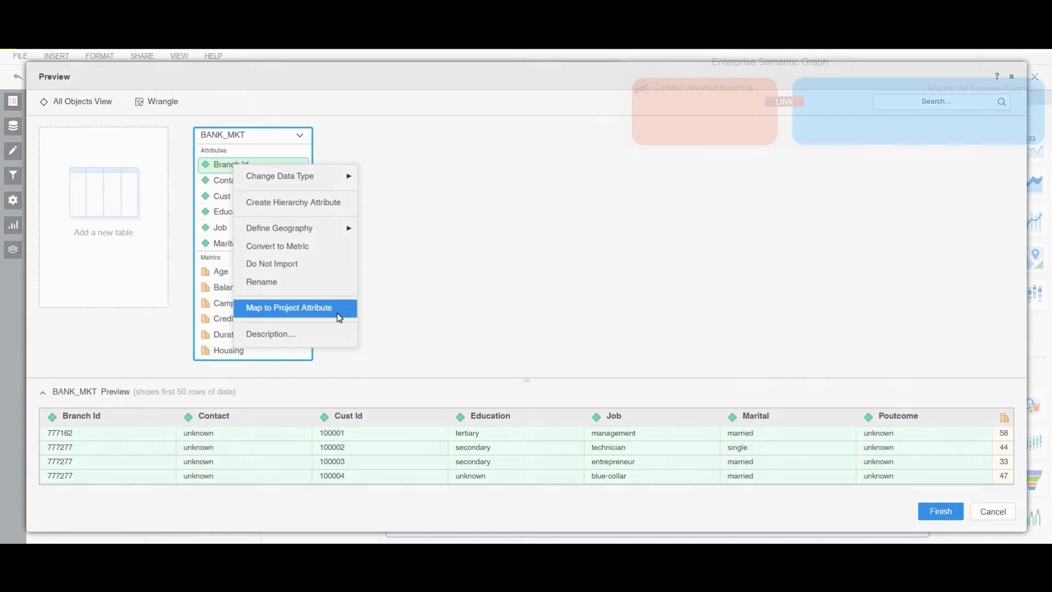
pyautogui.click(337, 309)
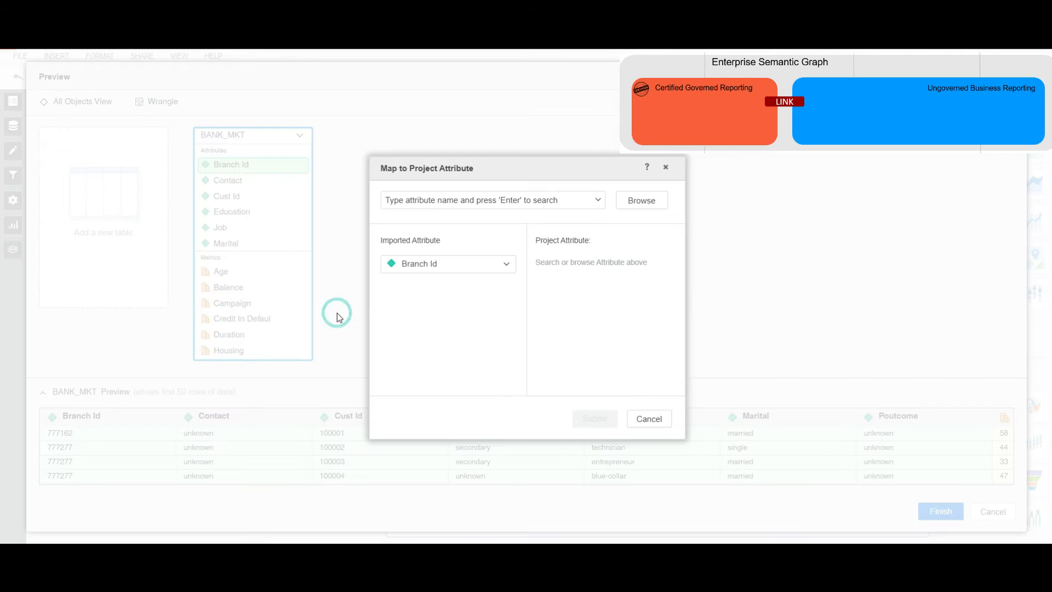
pyautogui.click(420, 202)
pyautogui.write('branch')
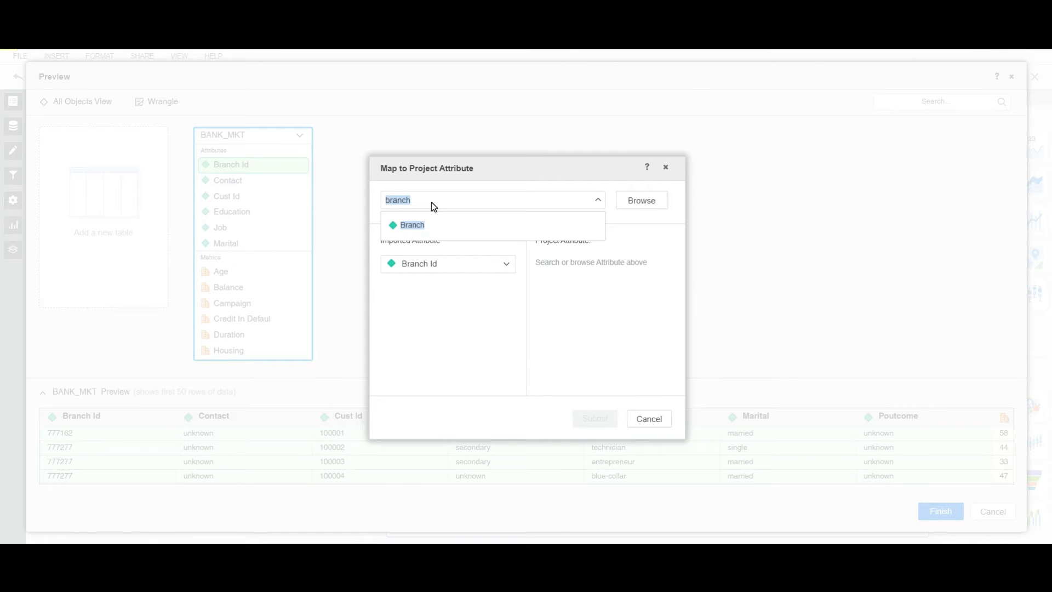
pyautogui.click(425, 227)
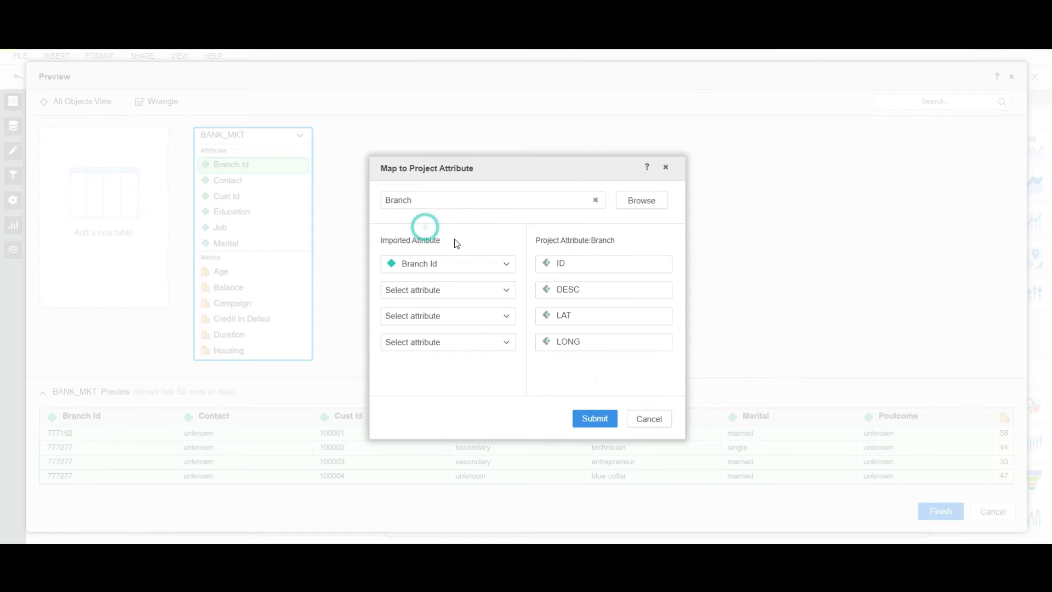
pyautogui.click(594, 419)
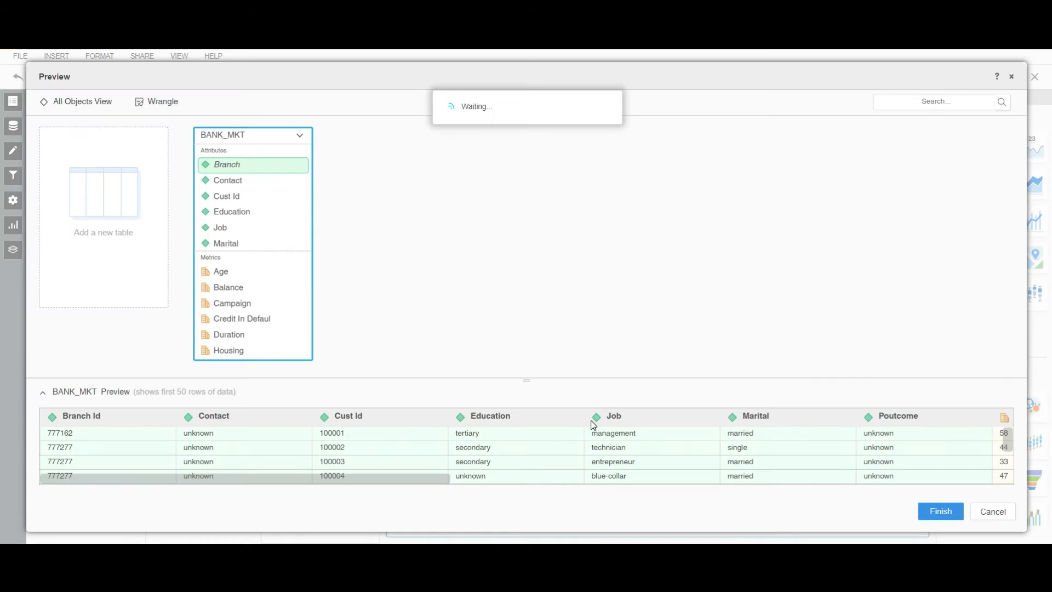
# Move Campaign from metrics to attributes and finish importing BANK_MKT as an in-memory dataset.
pyautogui.click(214, 306)
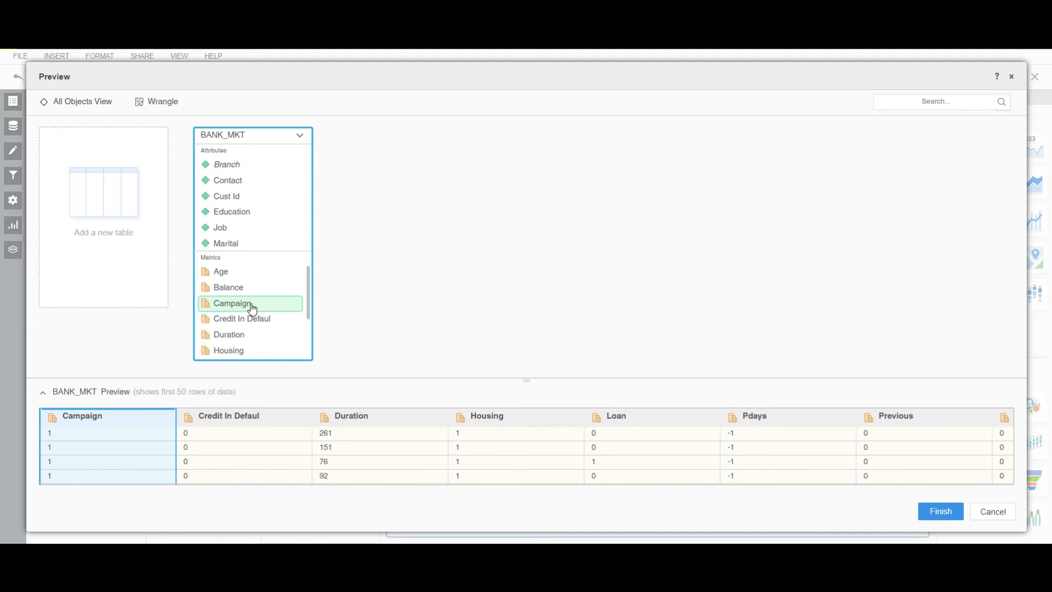
pyautogui.moveTo(269, 309); pyautogui.dragTo(261, 238)
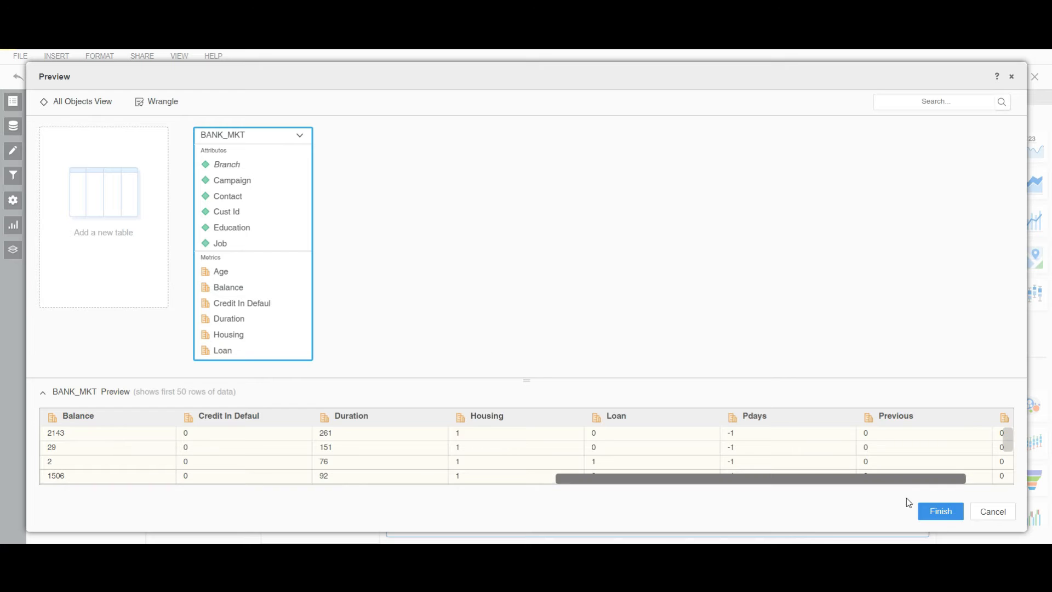
pyautogui.click(938, 511)
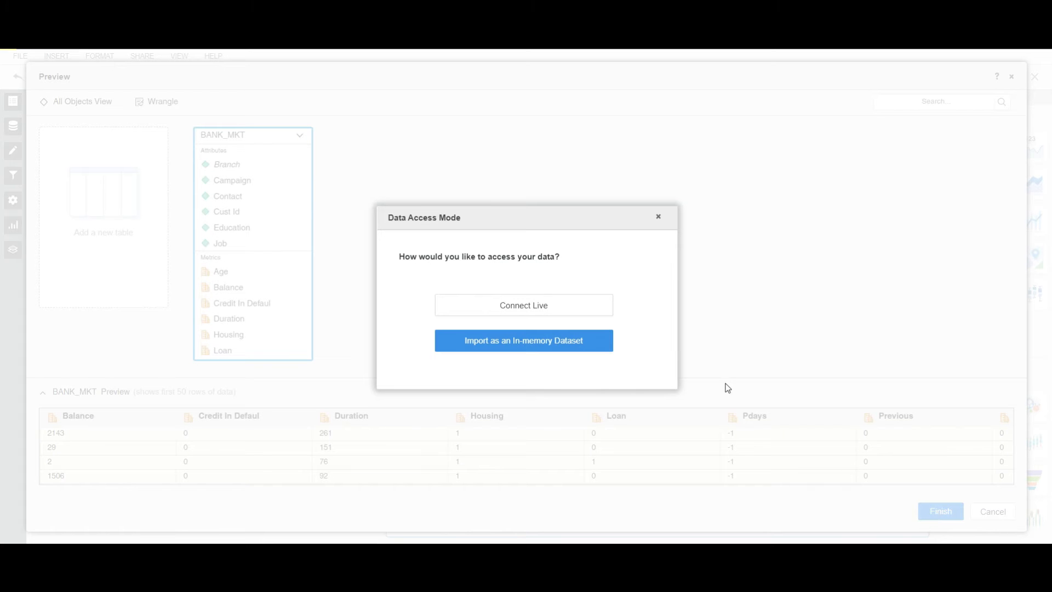
pyautogui.click(582, 340)
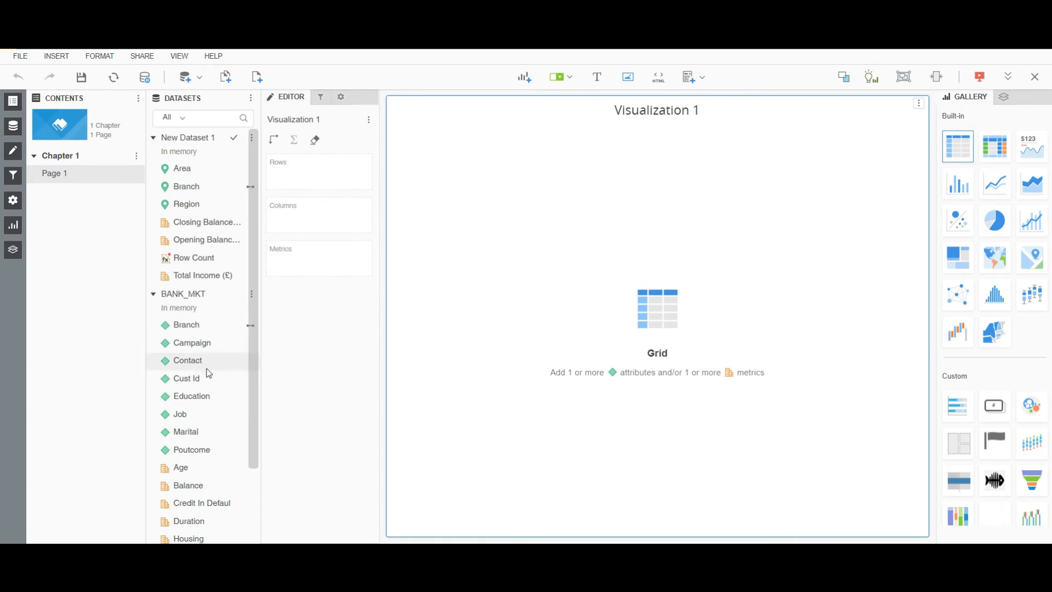
# Duplicate Cust Id as a count metric and rename it #Customers.
pyautogui.rightClick(199, 386)
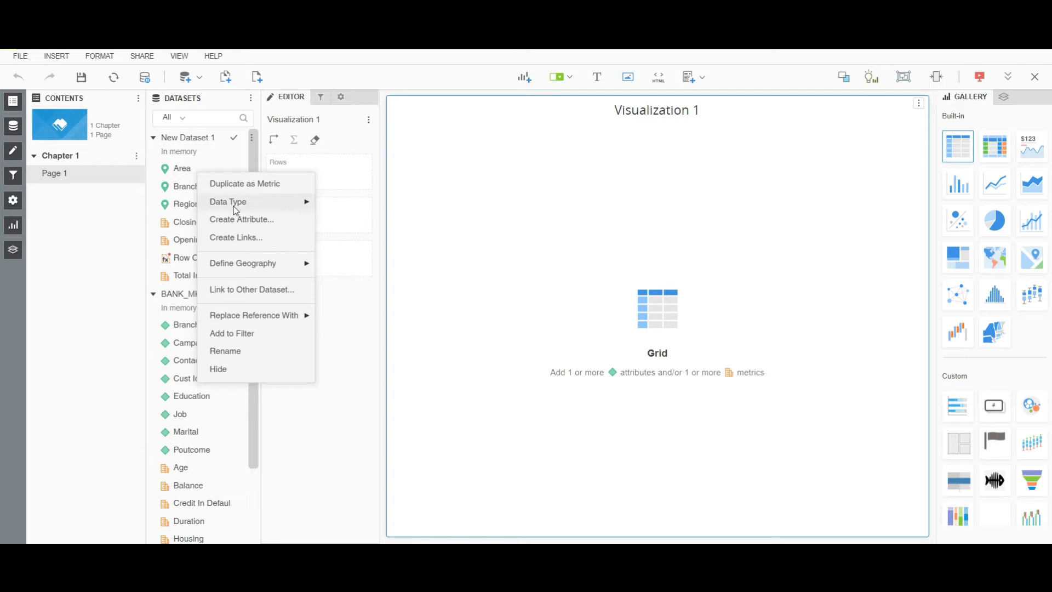
pyautogui.click(236, 183)
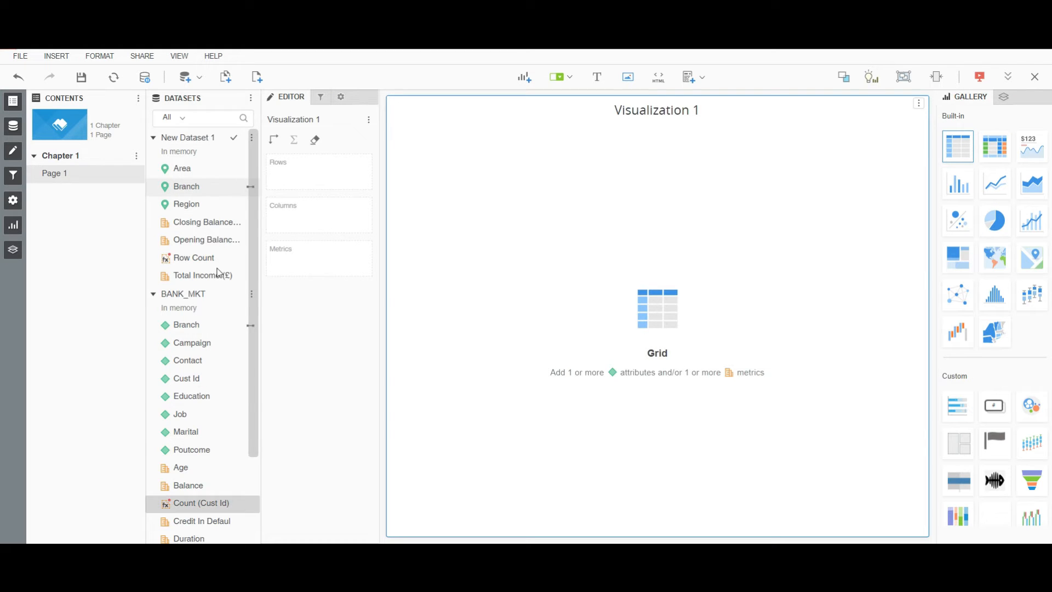
pyautogui.rightClick(202, 502)
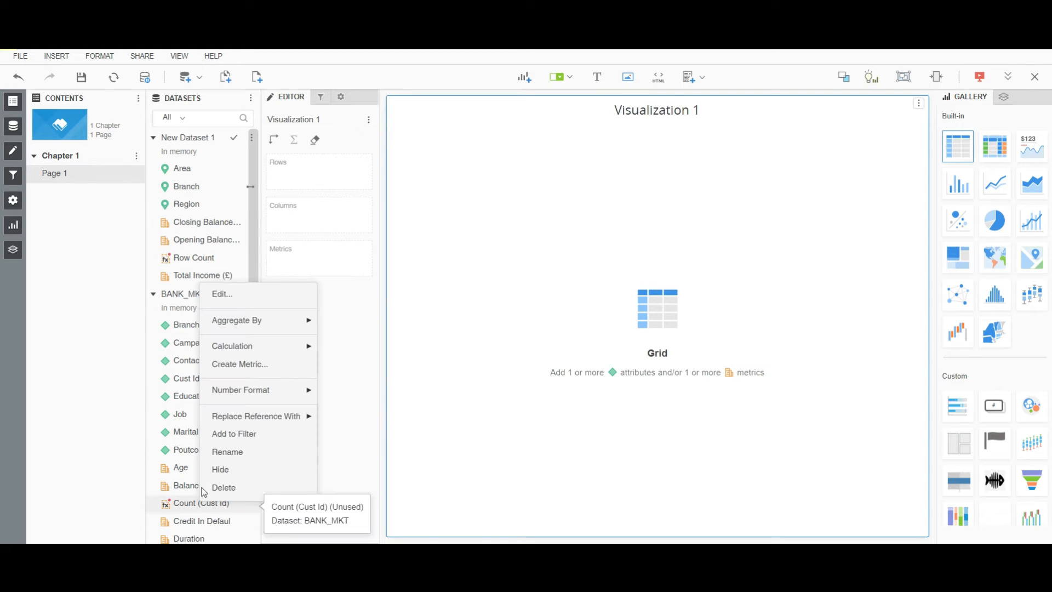
pyautogui.click(228, 450)
pyautogui.press('BackSpace')
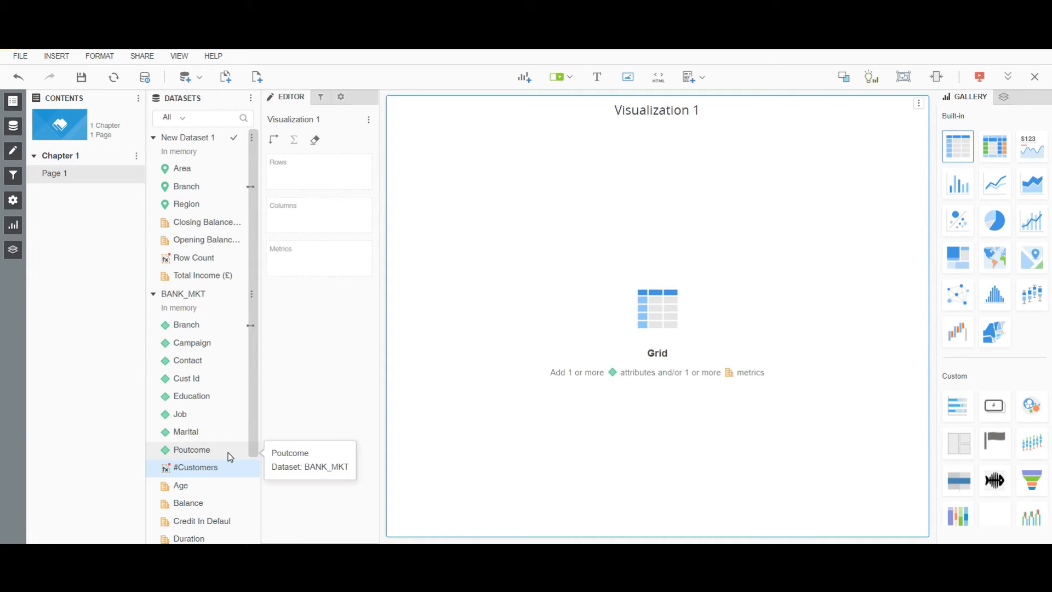
# Create average-aggregated metrics from Age and Balance in the BANK_MKT dataset.
pyautogui.scroll(-3, 228, 456)
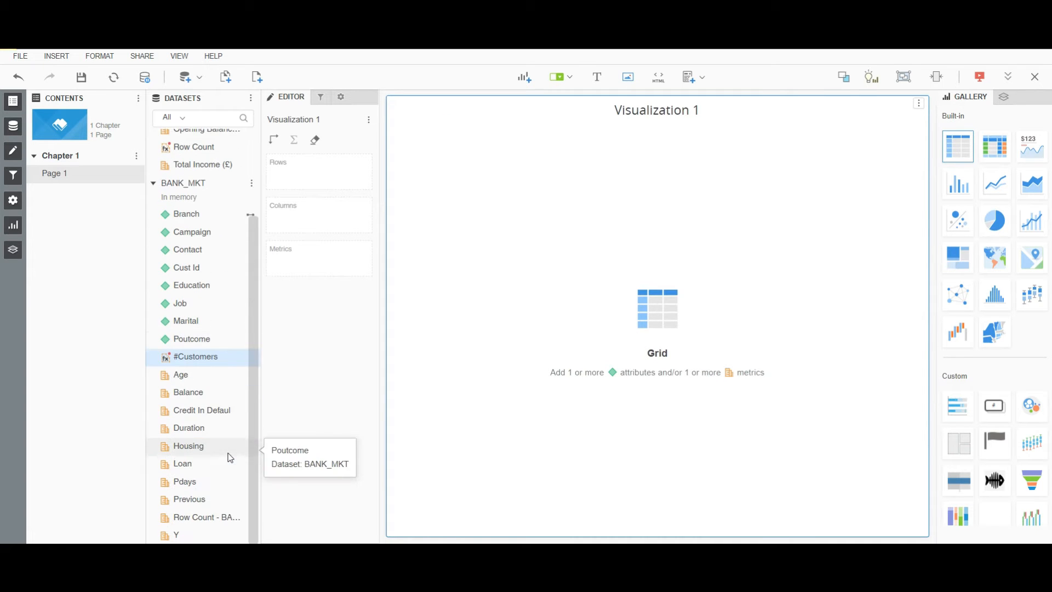
pyautogui.rightClick(185, 382)
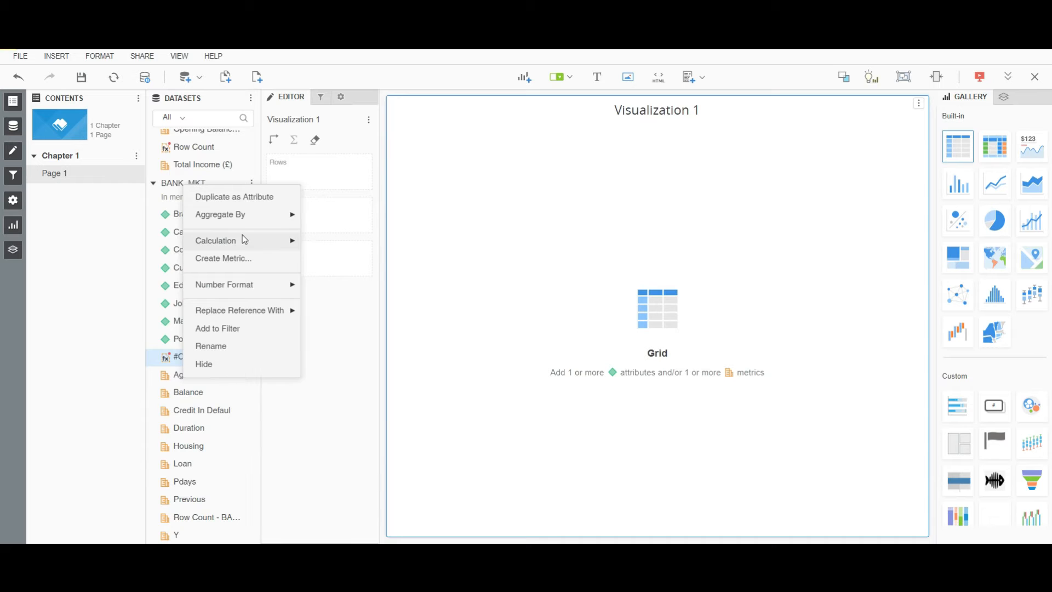
pyautogui.moveTo(231, 221)
pyautogui.click(317, 234)
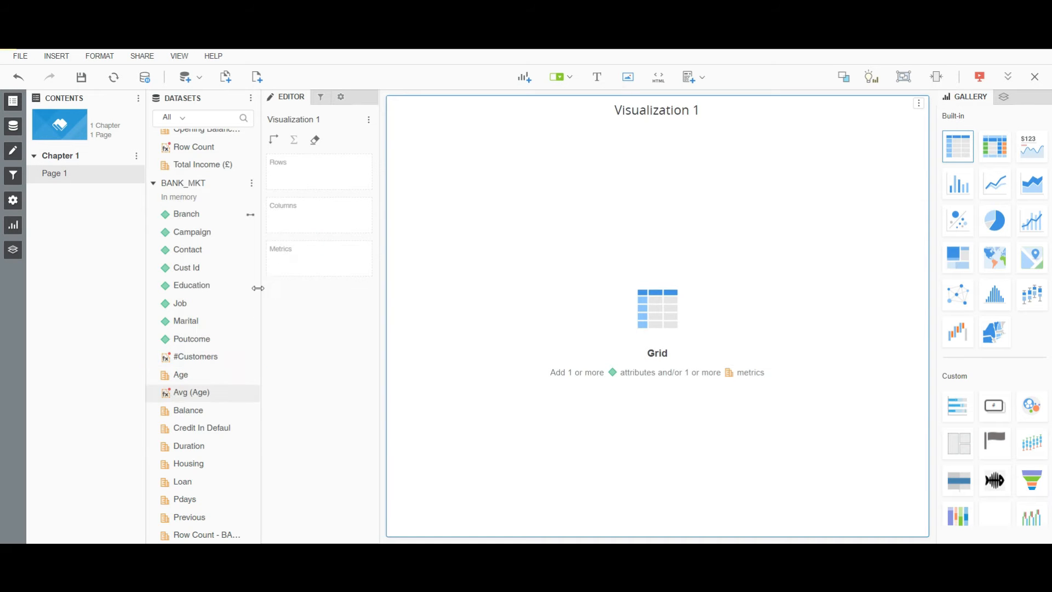
pyautogui.rightClick(183, 417)
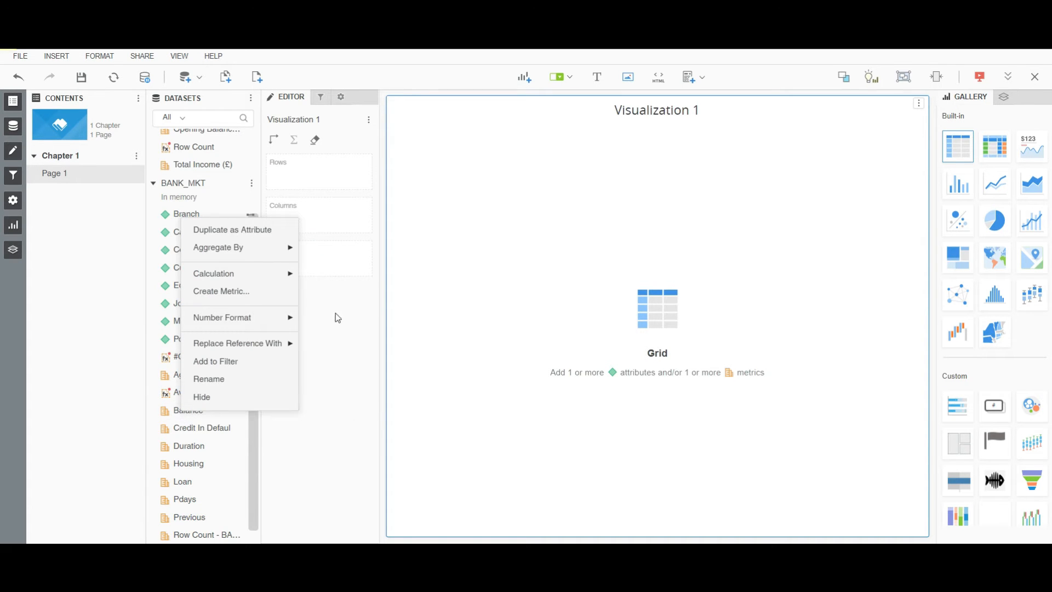
pyautogui.moveTo(233, 250)
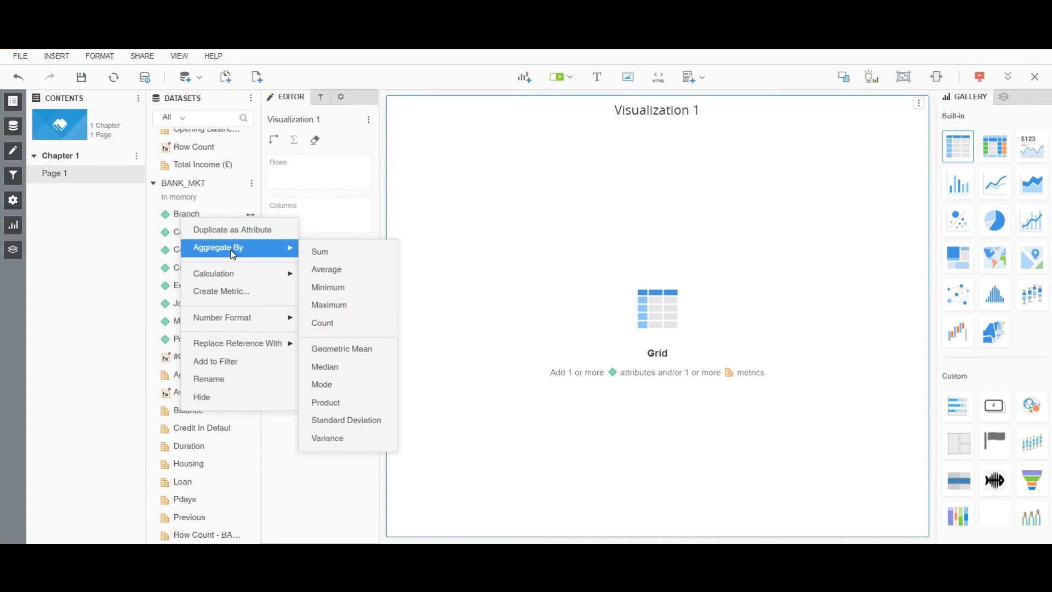
pyautogui.click(329, 274)
# Select #Customers and Y together and create the Y/#Customers calculation metric.
pyautogui.scroll(-1, 203, 359)
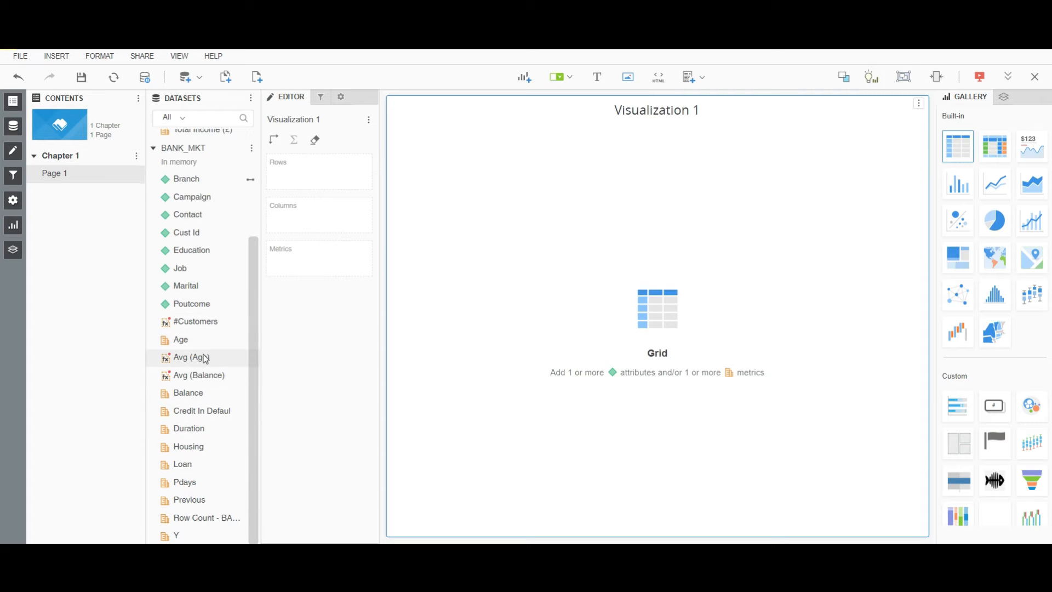
pyautogui.click(203, 318)
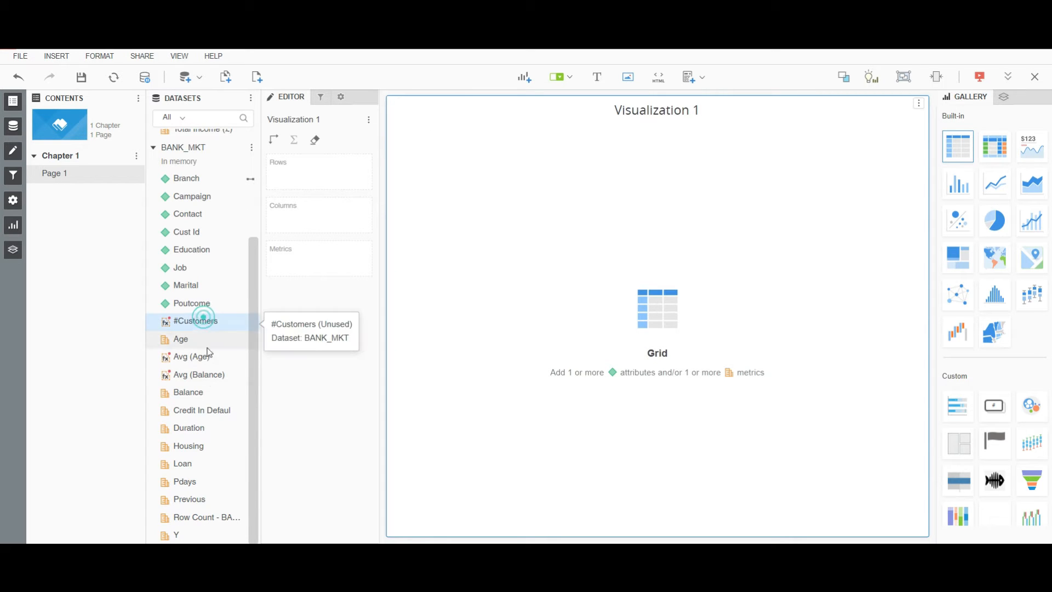
pyautogui.keyDown('ctrl'); pyautogui.click(186, 538); pyautogui.keyUp('ctrl')
pyautogui.rightClick(186, 538)
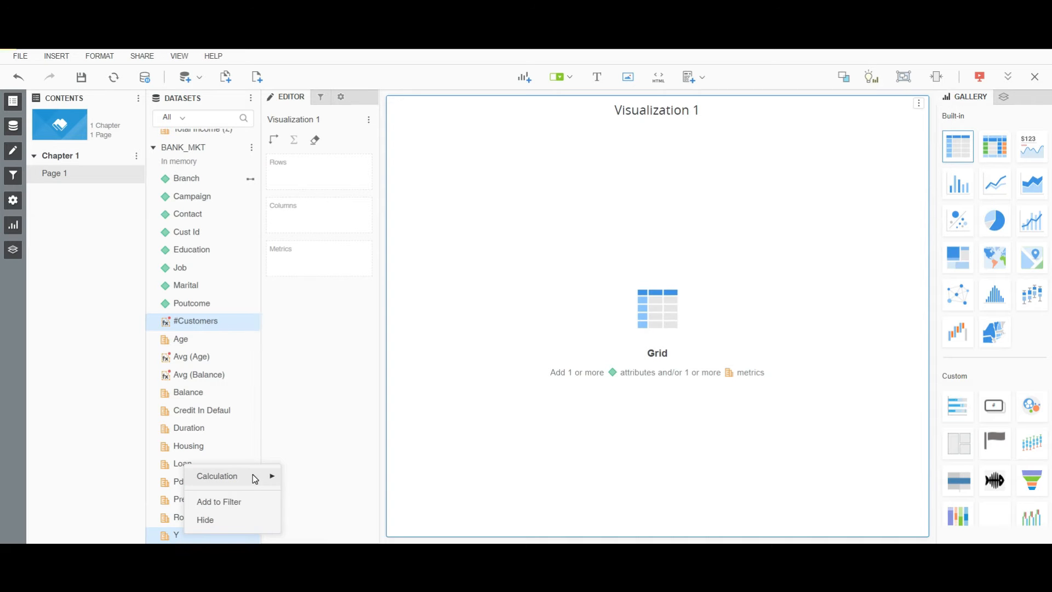
pyautogui.moveTo(255, 479)
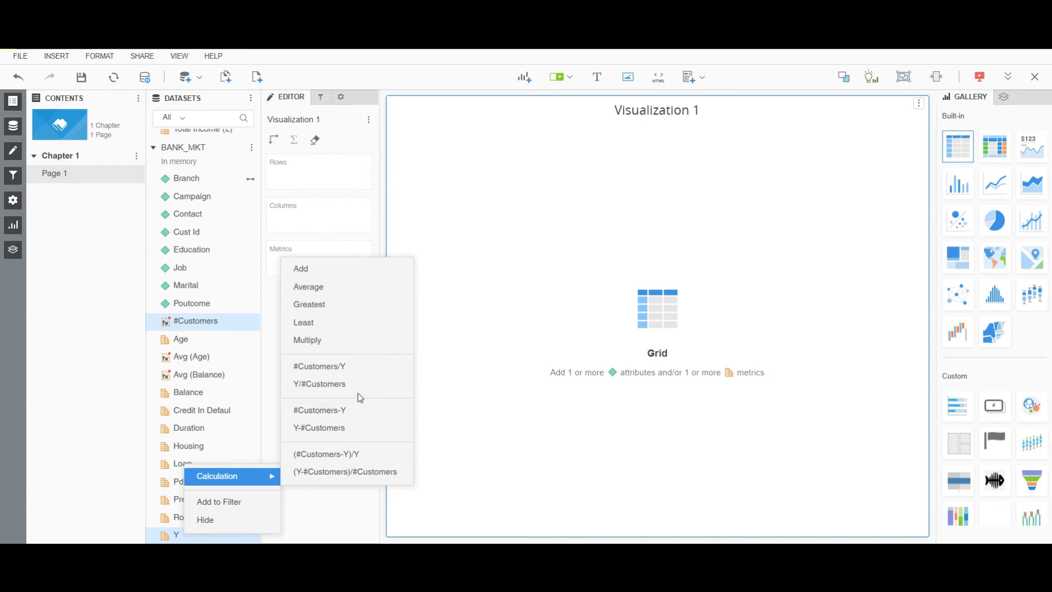
pyautogui.click(335, 384)
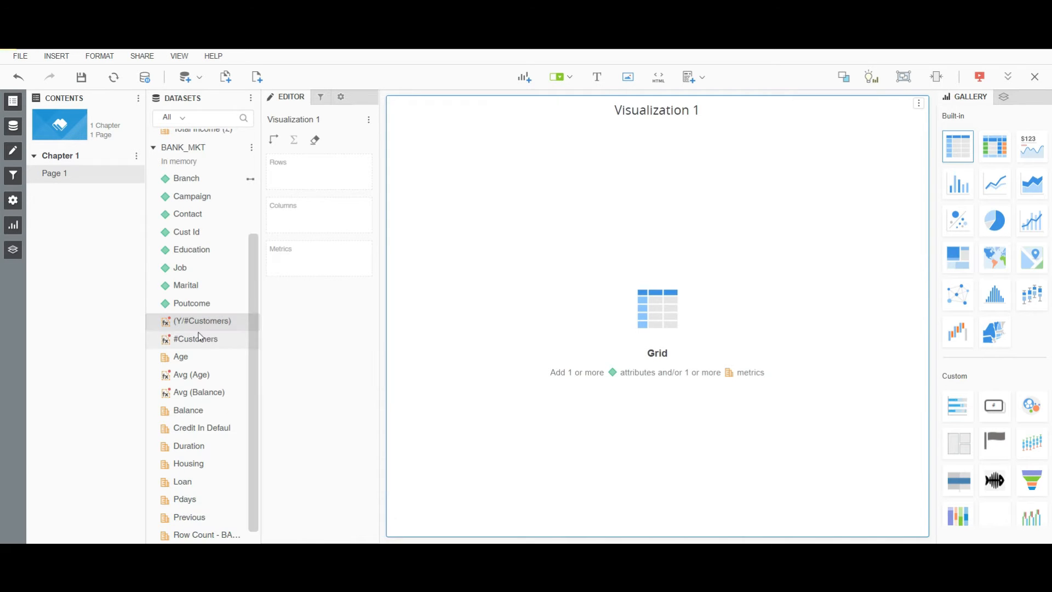
# Rename the Y/#Customers metric as Y%.
pyautogui.rightClick(183, 327)
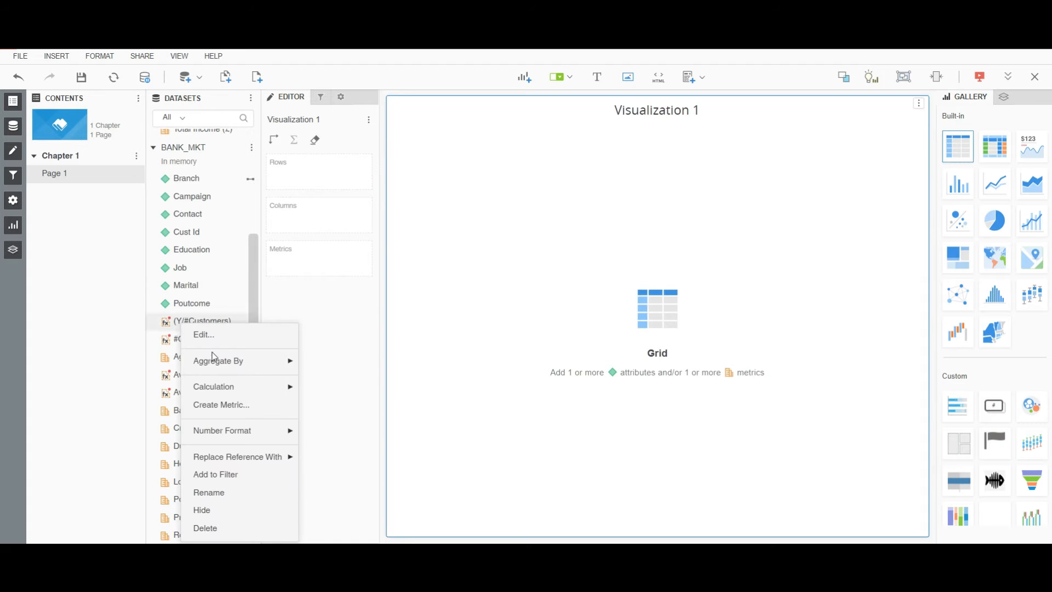
pyautogui.click(205, 491)
pyautogui.write('Y')
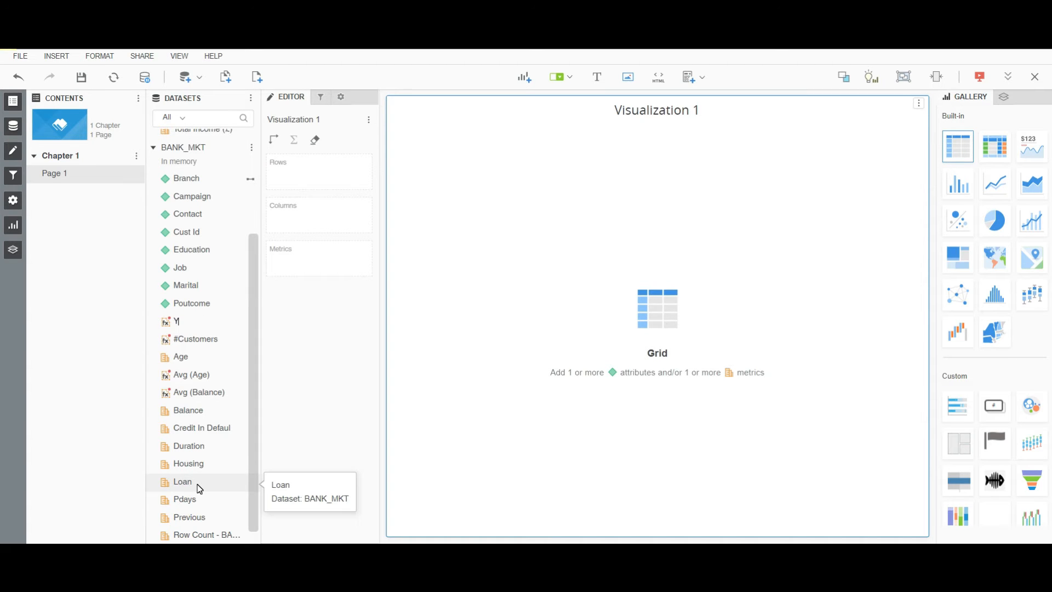
pyautogui.write('%')
pyautogui.press('Return')
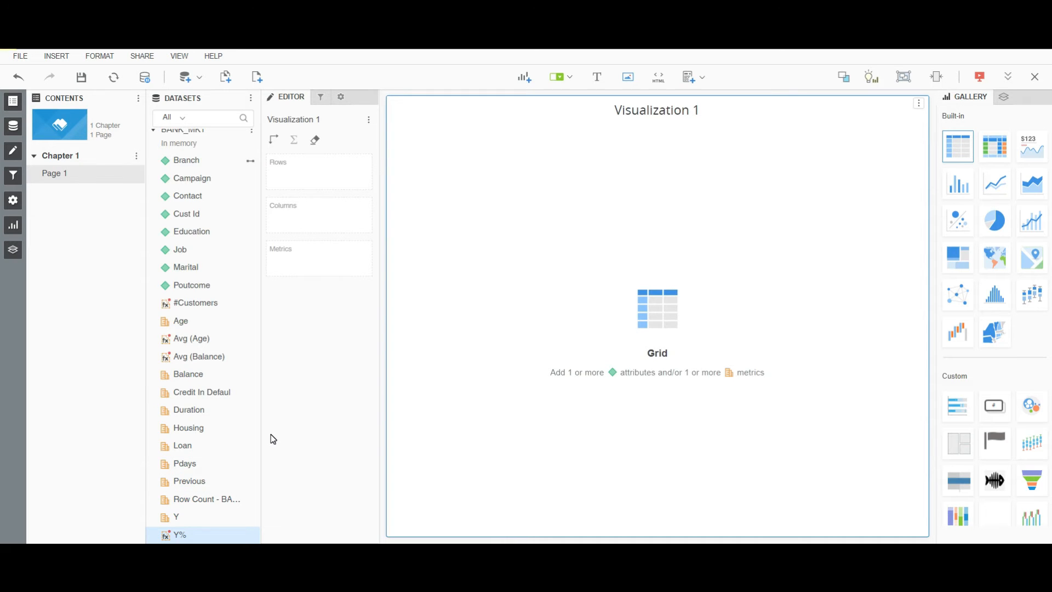
# Turn Visualization 1 into a Geospatial Service map with Branch as the geo attribute and switch its base map style.
pyautogui.scroll(5, 210, 366)
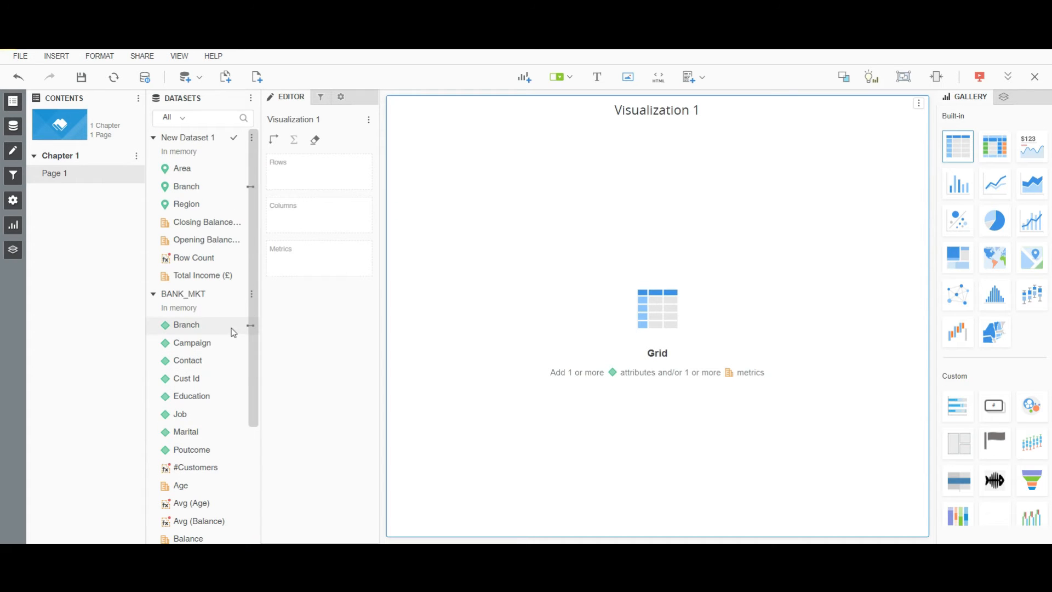
pyautogui.click(999, 263)
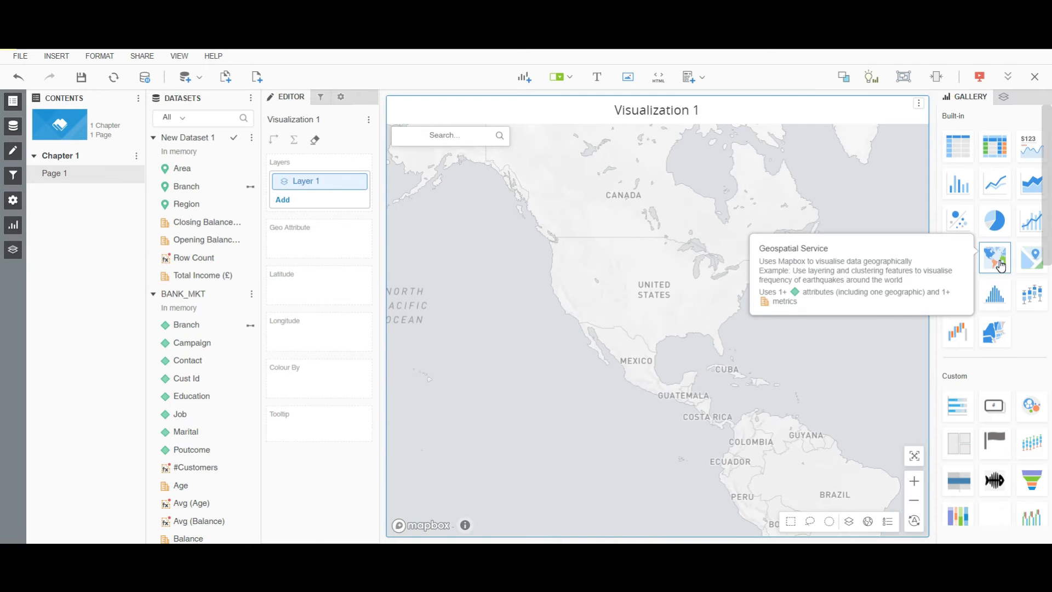
pyautogui.moveTo(193, 186); pyautogui.dragTo(288, 232)
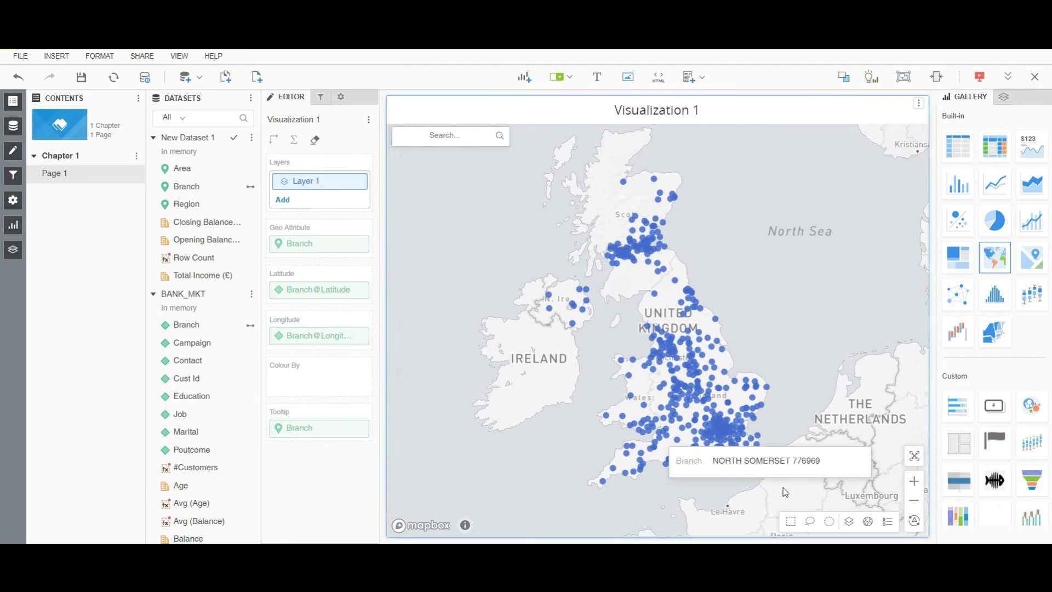
pyautogui.click(869, 520)
pyautogui.click(784, 266)
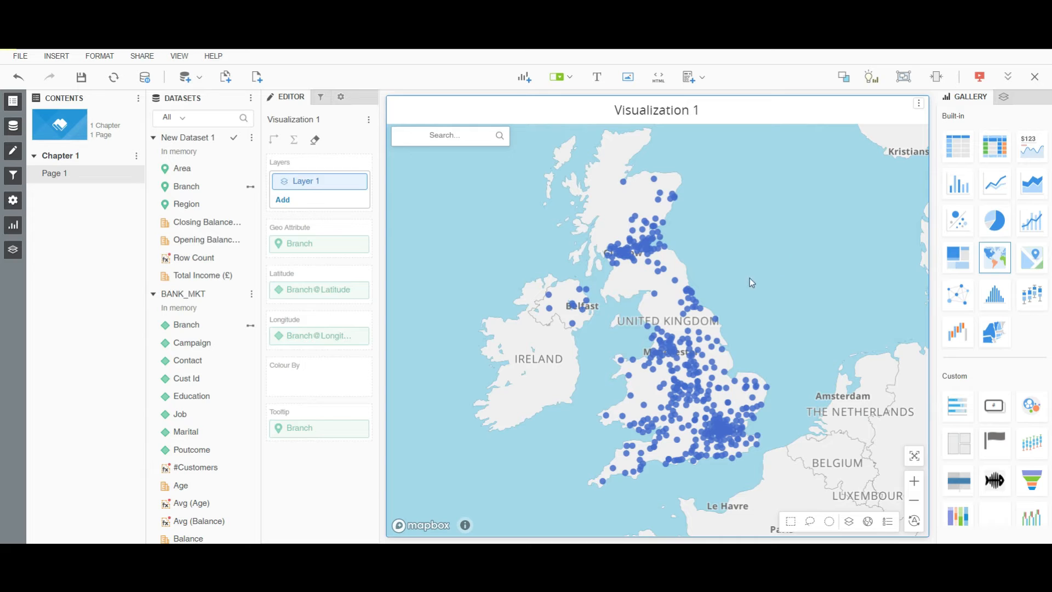
# Colour the map by Y% and set its thresholds to the Gold and Purple palette.
pyautogui.scroll(-5, 224, 419)
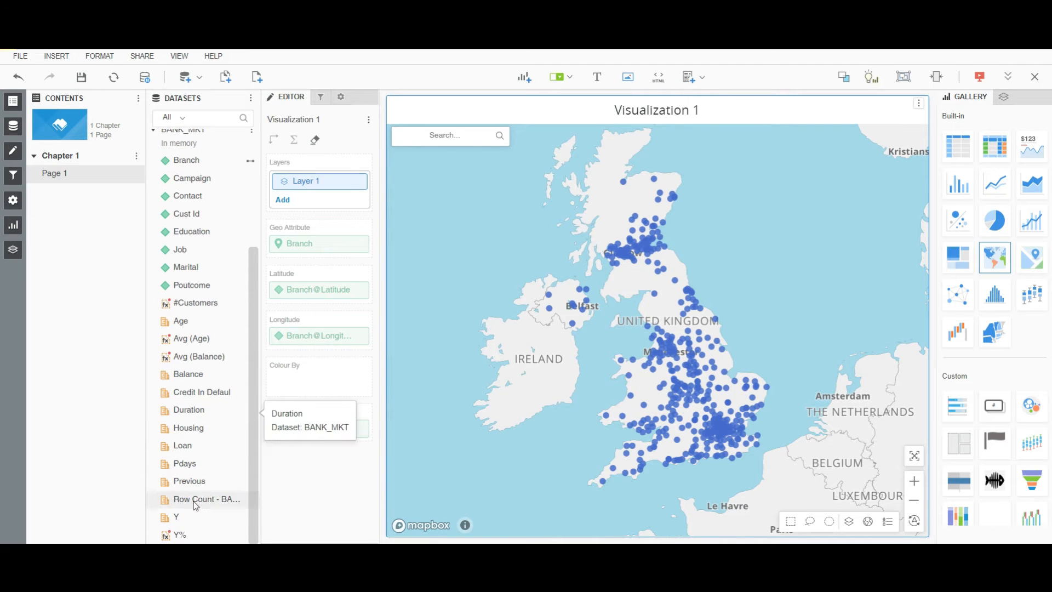
pyautogui.moveTo(176, 534); pyautogui.dragTo(301, 387)
pyautogui.rightClick(300, 383)
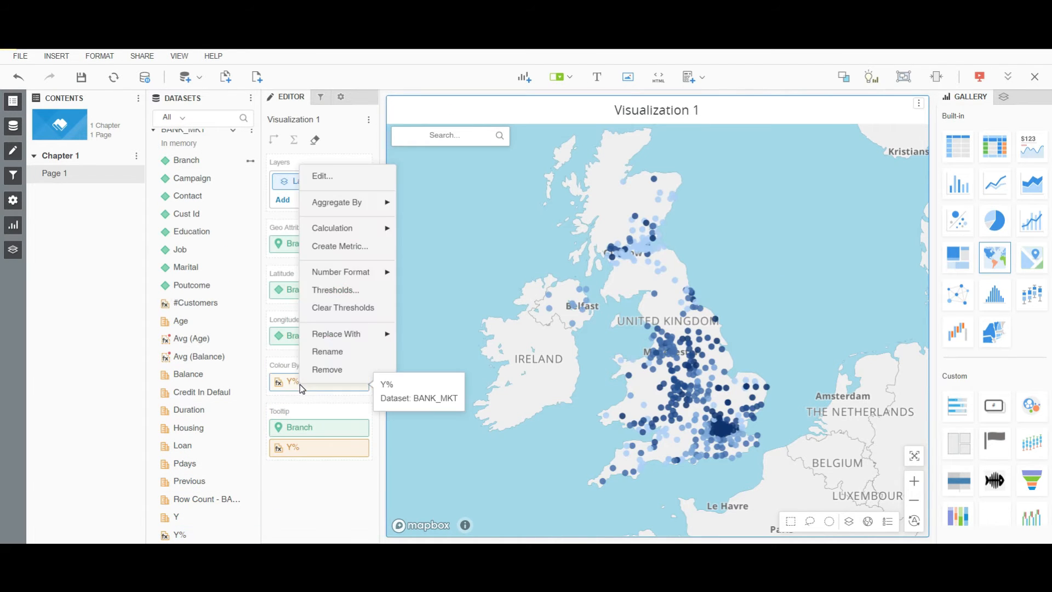
pyautogui.click(337, 292)
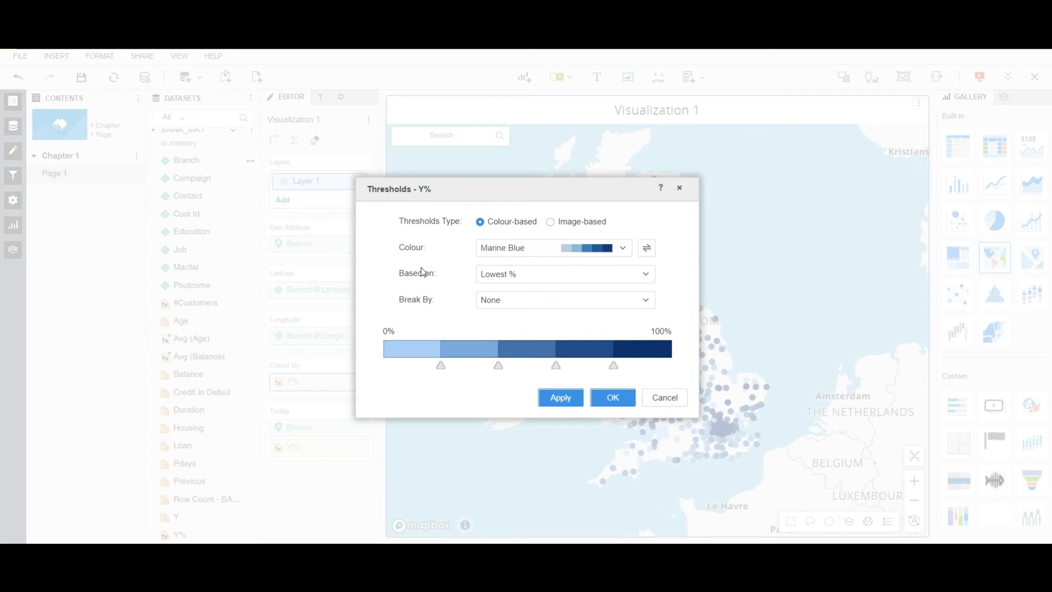
pyautogui.click(539, 252)
pyautogui.scroll(-3, 567, 381)
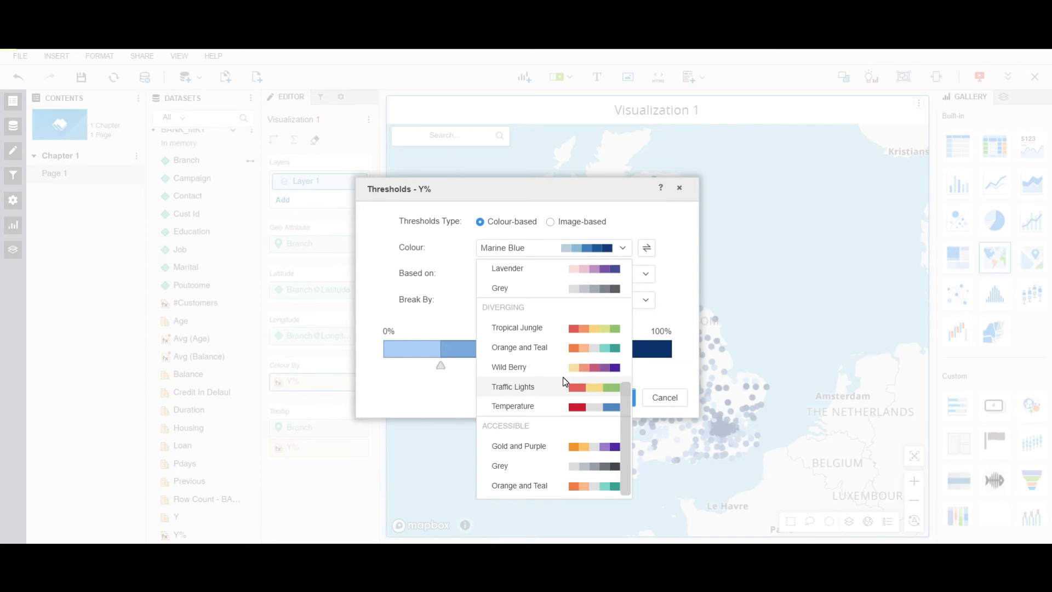
pyautogui.click(543, 445)
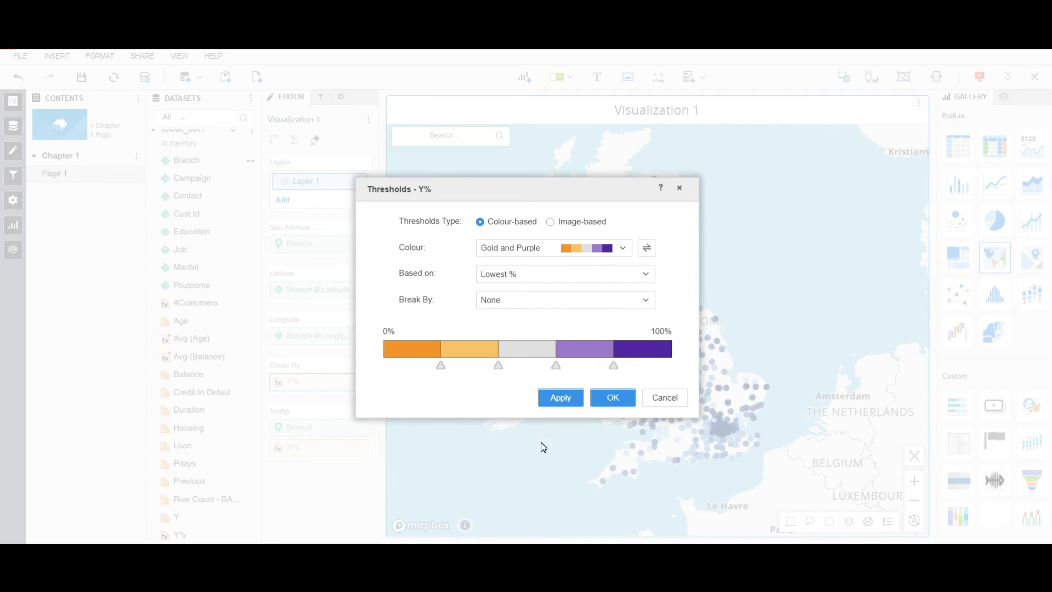
pyautogui.click(620, 409)
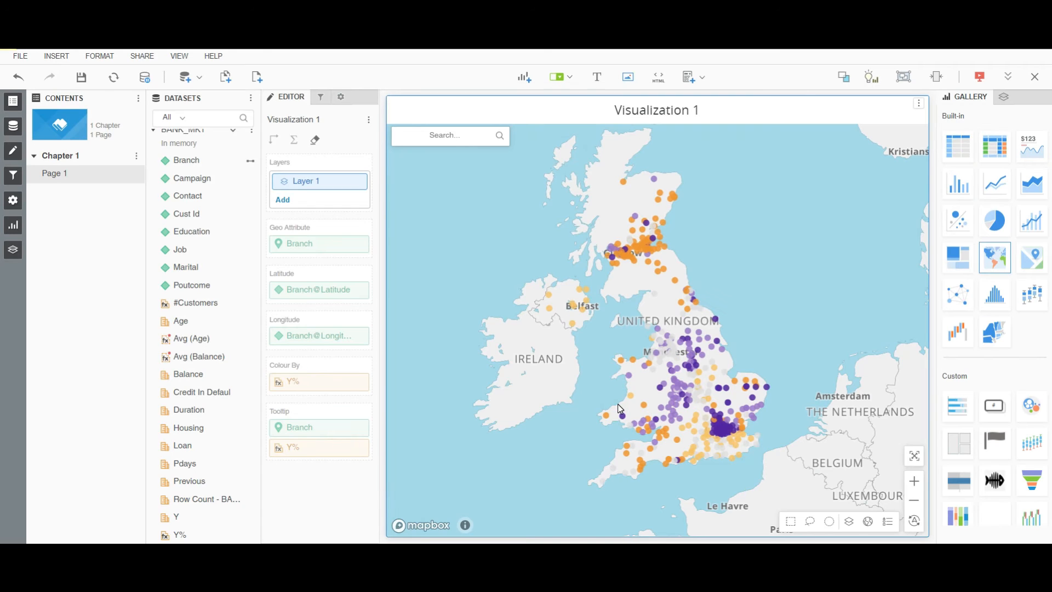
# Ask the natural-language assistant to "show me top 10 Job by Y".
pyautogui.moveTo(661, 389)
pyautogui.click(871, 82)
pyautogui.write('sh')
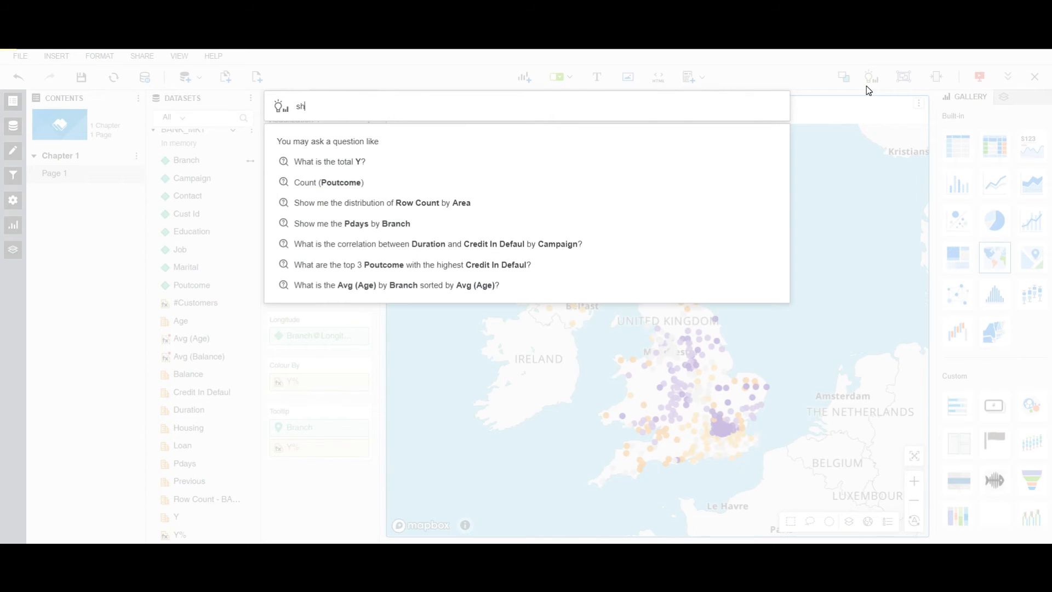
pyautogui.write('ow me top ')
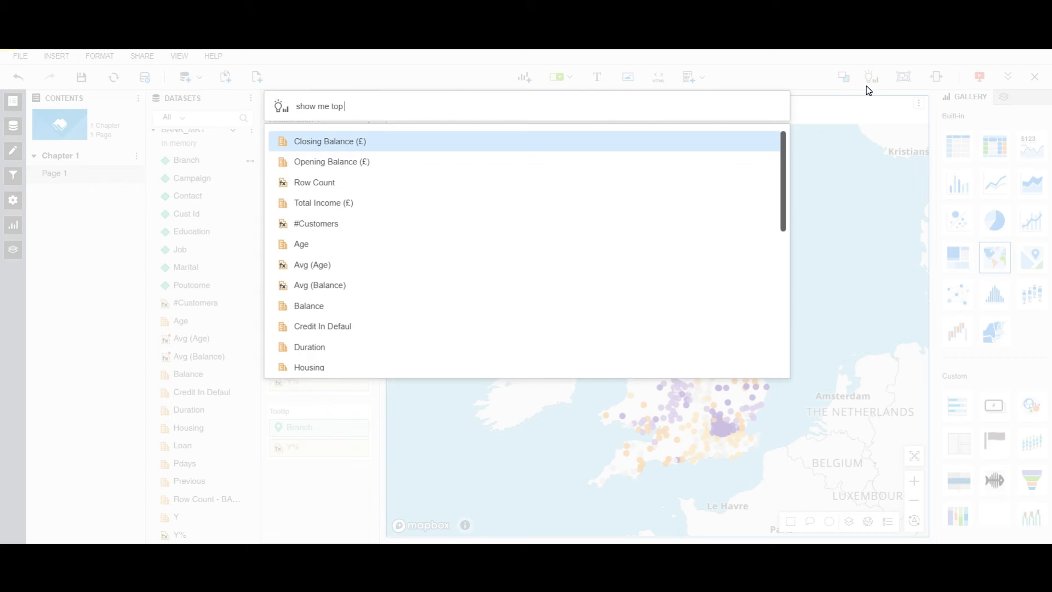
pyautogui.write('10 Job by y')
pyautogui.press('Return')
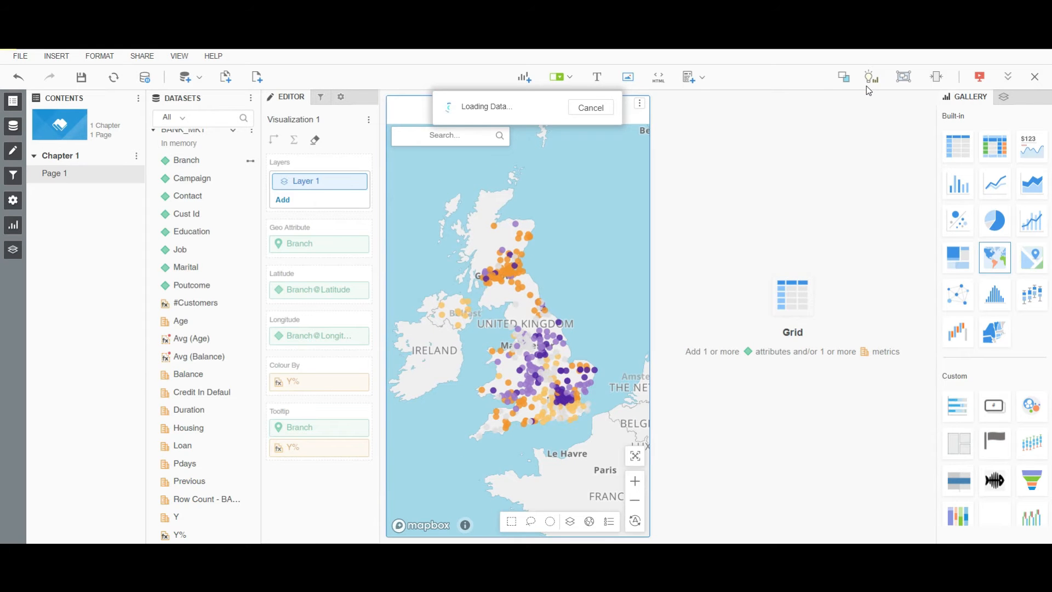
# Ask the natural-language assistant to "show me a heatmap Area by Y Y% #Customers".
pyautogui.click(870, 79)
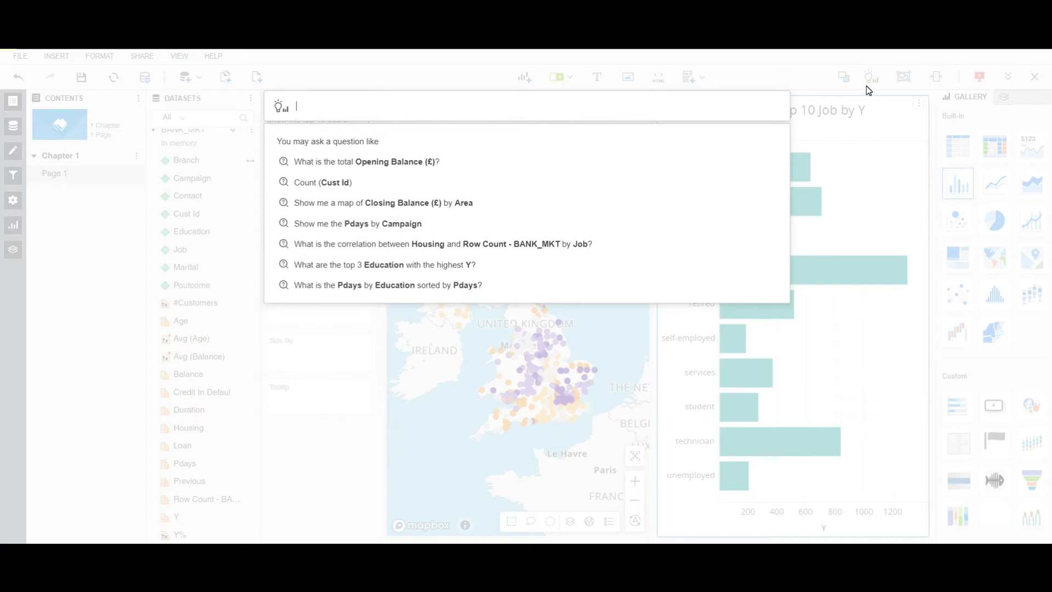
pyautogui.write('show me a heat')
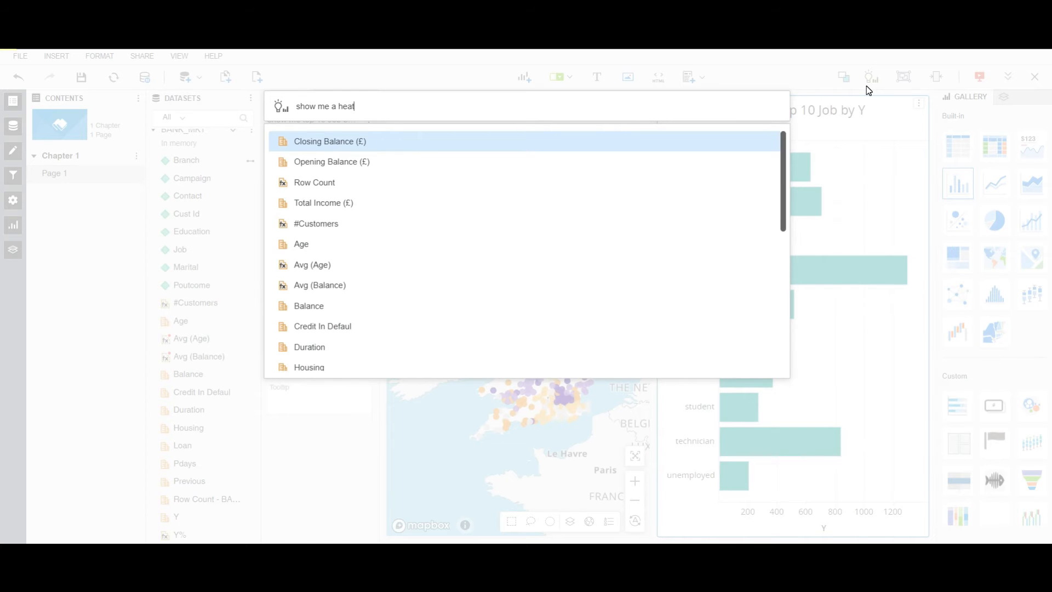
pyautogui.write('map Area by Y y')
pyautogui.press('Down')
pyautogui.press('Return')
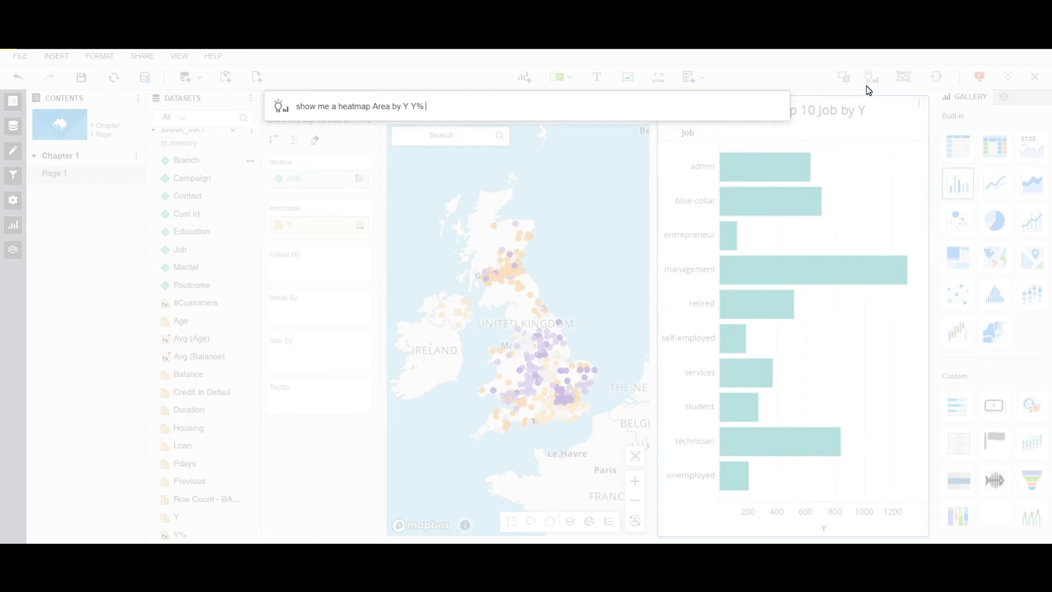
pyautogui.write('#')
pyautogui.press('Return')
pyautogui.press('Return')
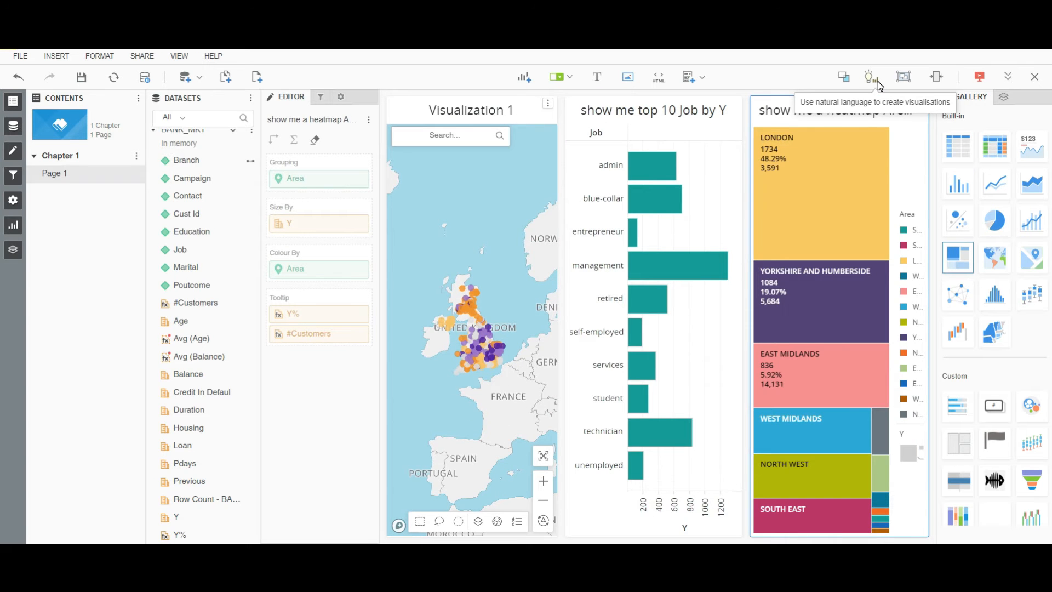
# Ask the natural-language assistant to "show me correlation Avg (Age) vs Avg (Balance) break by Branch".
pyautogui.click(873, 78)
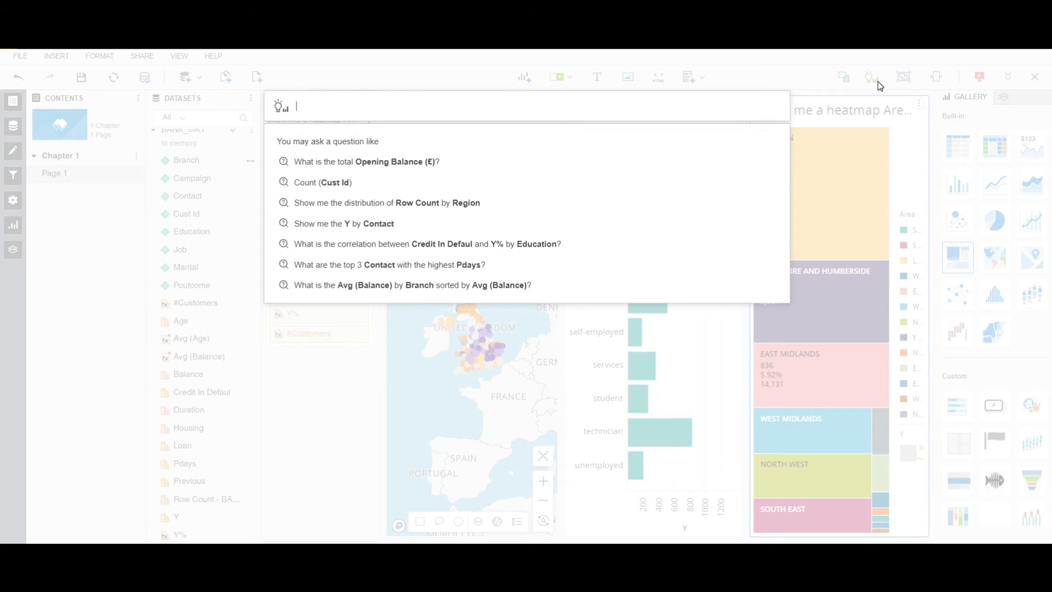
pyautogui.write('show me')
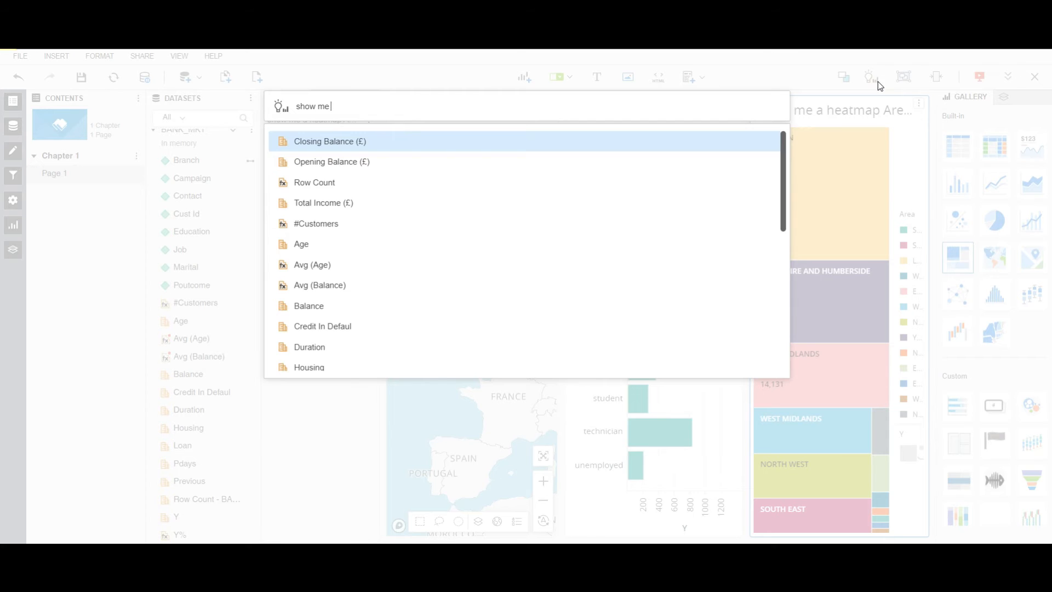
pyautogui.write(' correlation av')
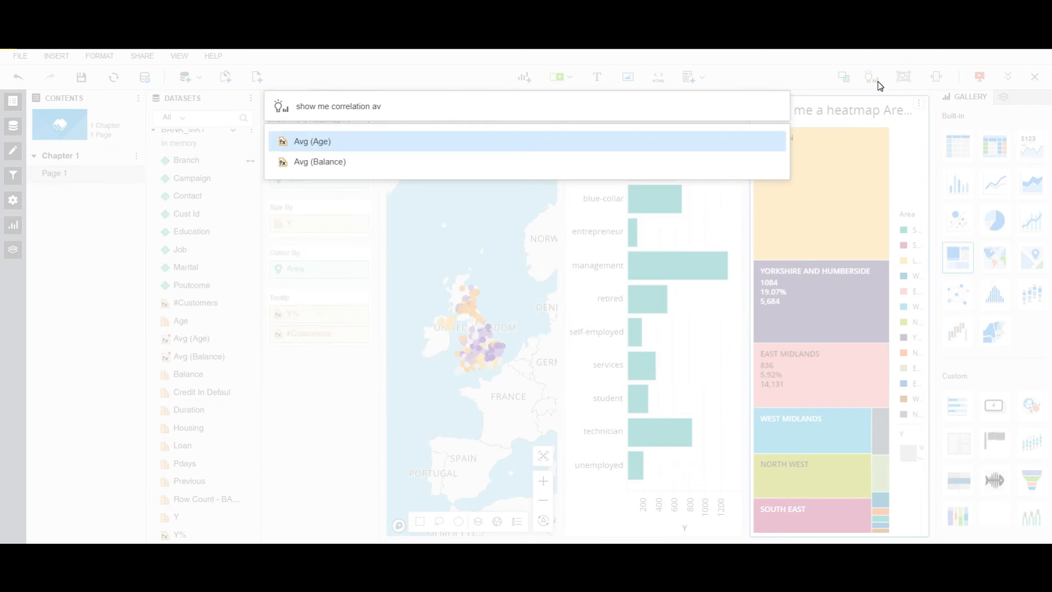
pyautogui.press('Return')
pyautogui.write('vs ')
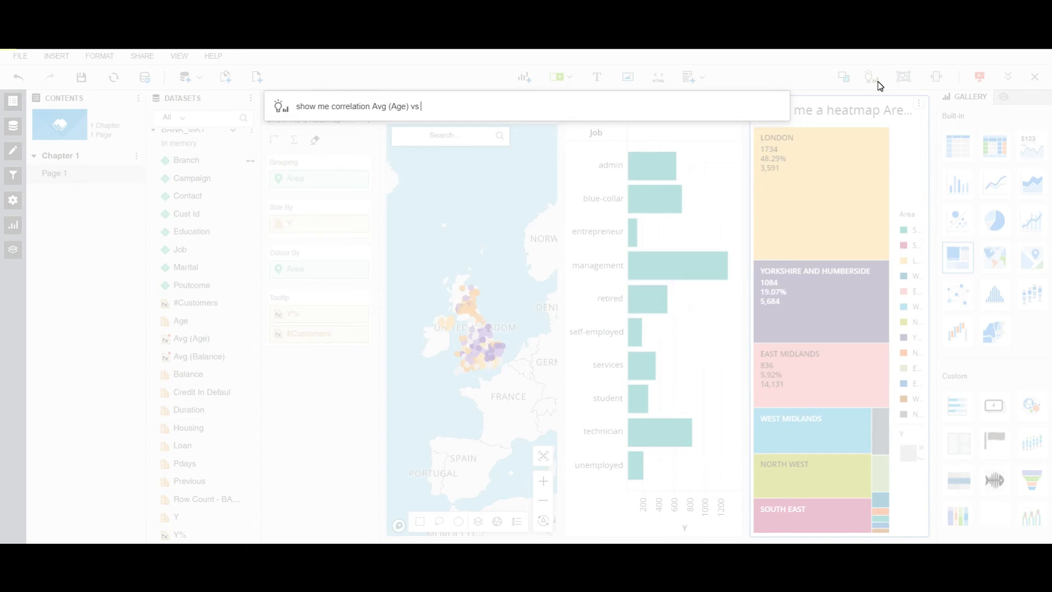
pyautogui.write('av')
pyautogui.press('Down')
pyautogui.press('Return')
pyautogui.write('break by bra')
pyautogui.press('Return')
pyautogui.press('Return')
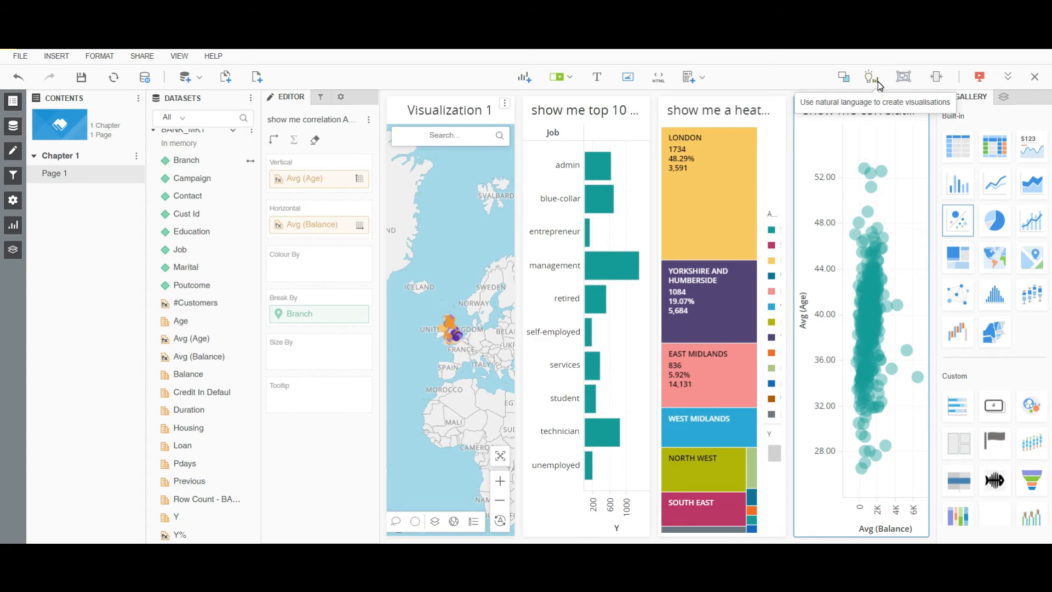
# Move the top 10 Job chart to the first position and sort its bars by Y descending.
pyautogui.moveTo(575, 110); pyautogui.dragTo(402, 235)
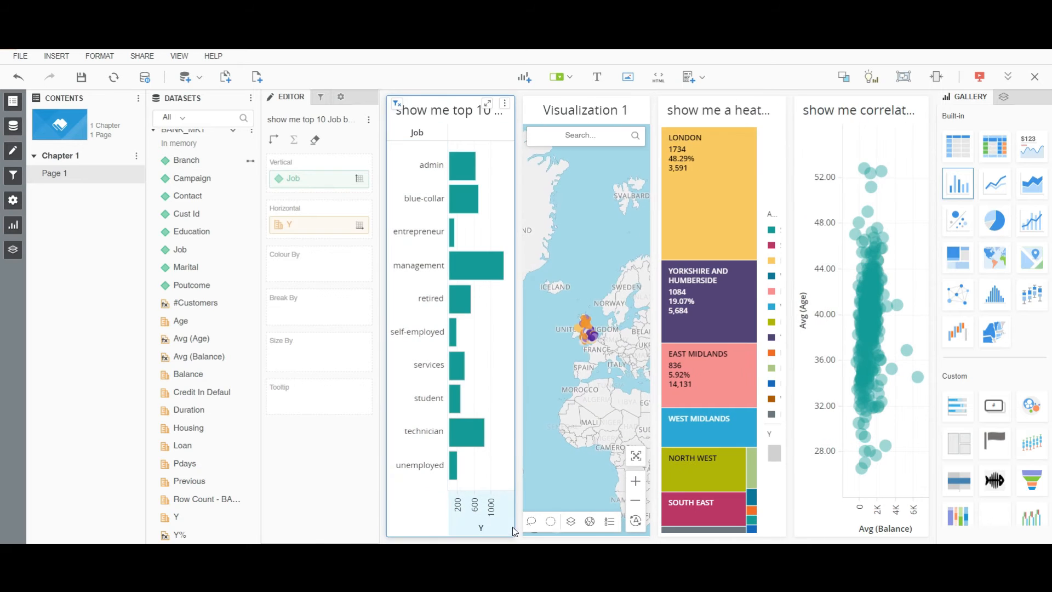
pyautogui.click(482, 536)
pyautogui.click(534, 176)
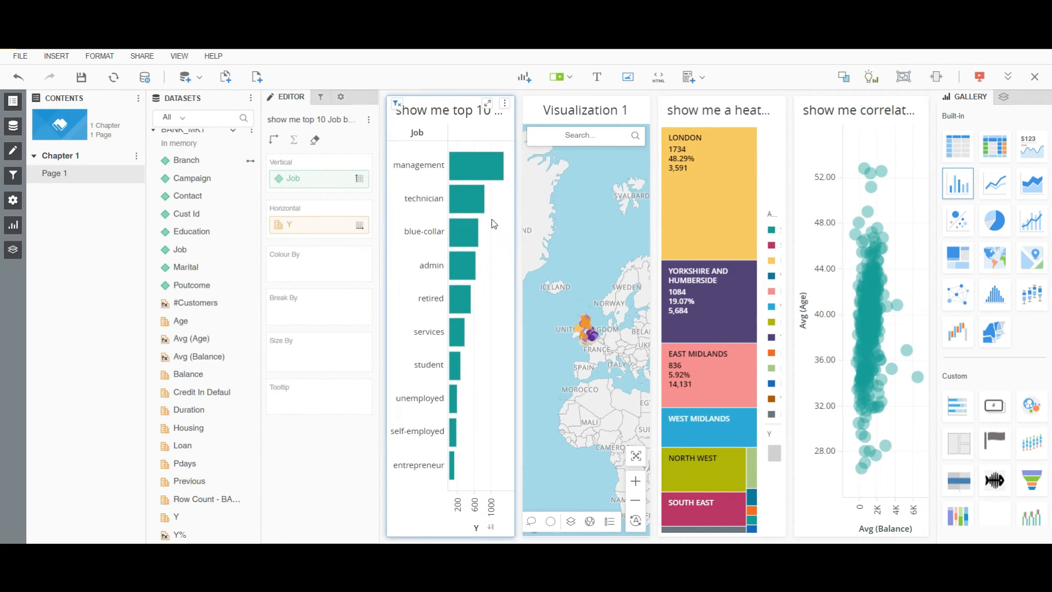
# Turn on value data labels for the top 10 Job bars.
pyautogui.rightClick(465, 169)
pyautogui.moveTo(520, 316)
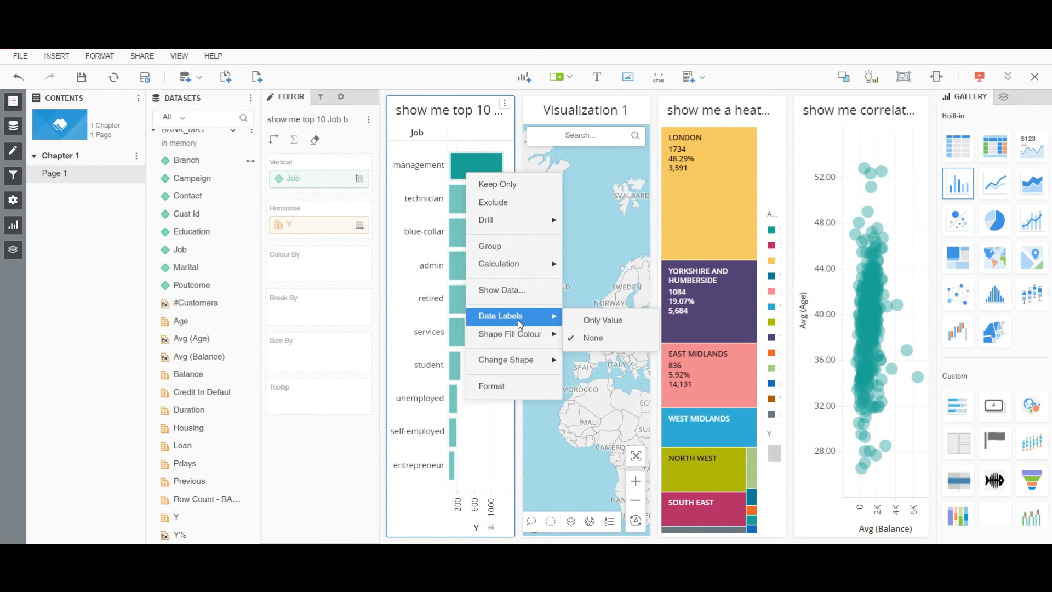
pyautogui.click(596, 320)
pyautogui.rightClick(491, 440)
pyautogui.click(530, 501)
# Colour the Job bars by Y% with Gold and Purple thresholds and hide the legend.
pyautogui.moveTo(181, 535); pyautogui.dragTo(291, 271)
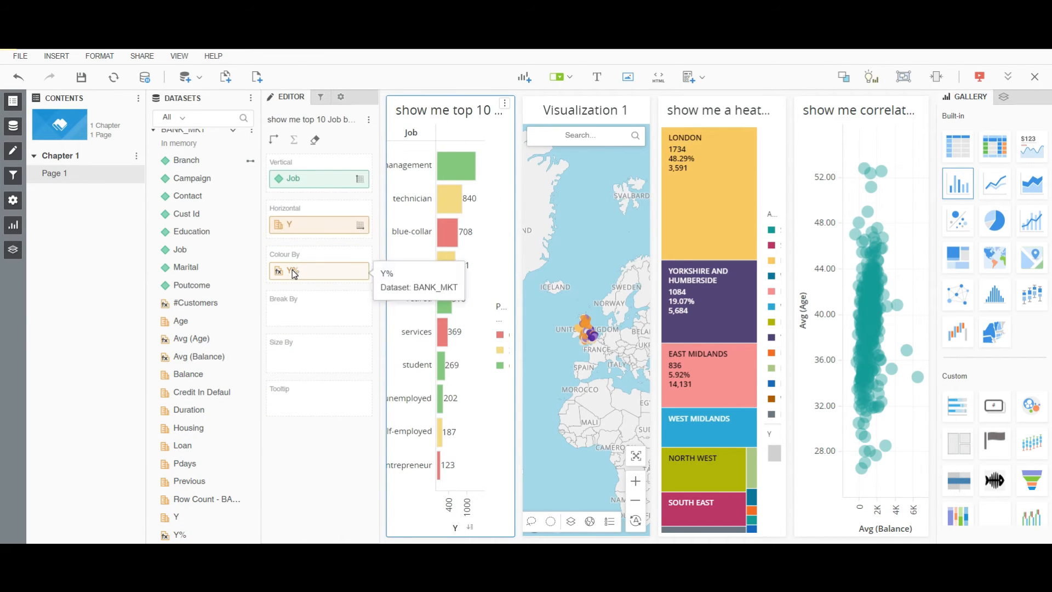
pyautogui.rightClick(292, 269)
pyautogui.click(328, 414)
pyautogui.click(544, 224)
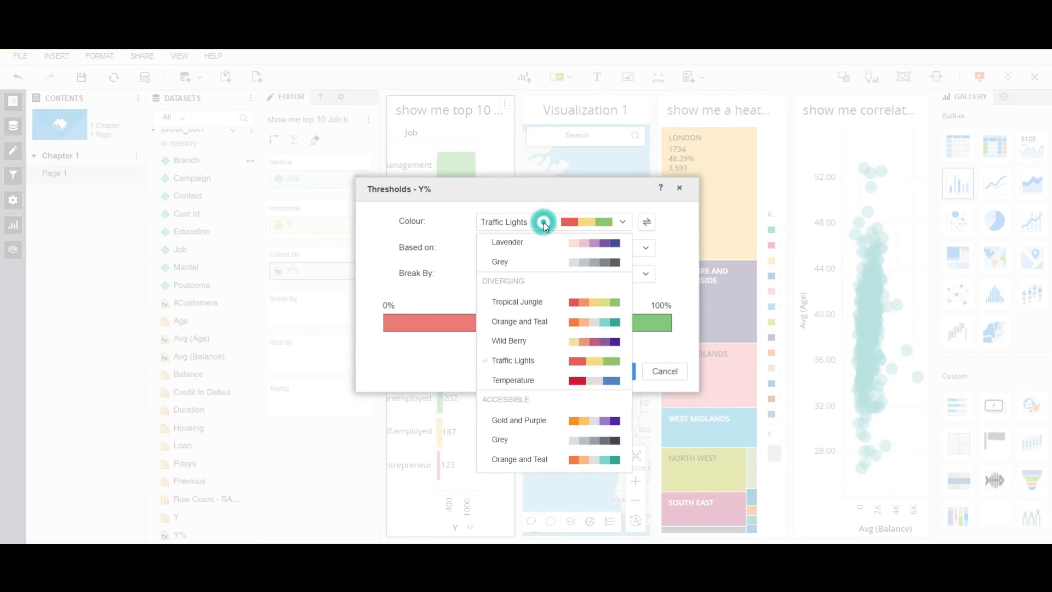
pyautogui.click(559, 422)
pyautogui.click(610, 372)
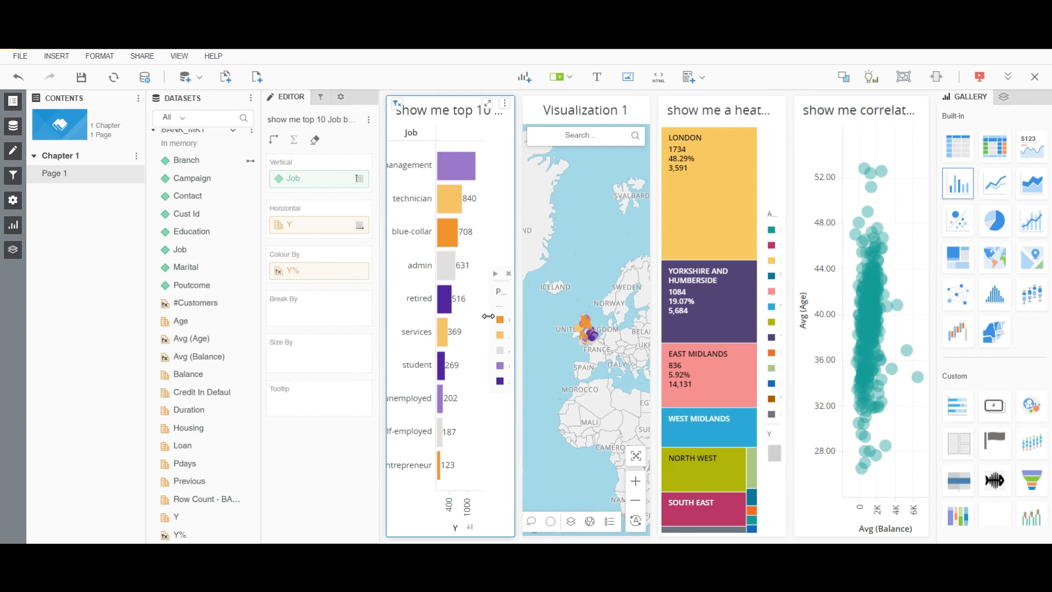
pyautogui.click(509, 274)
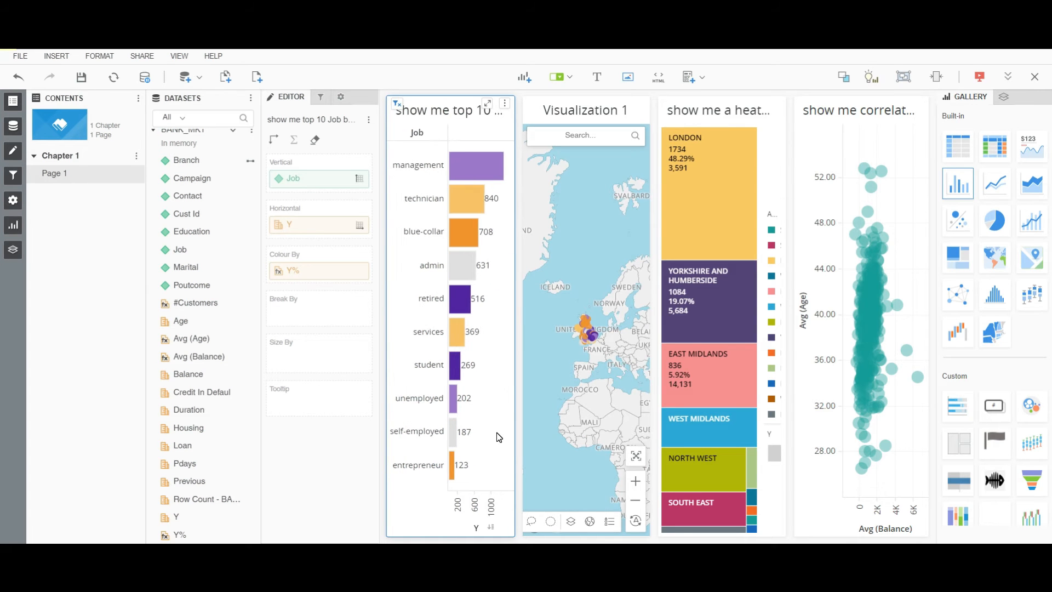
# Collapse the contents panel and move the heatmap to the second position beside the Job chart.
pyautogui.click(16, 104)
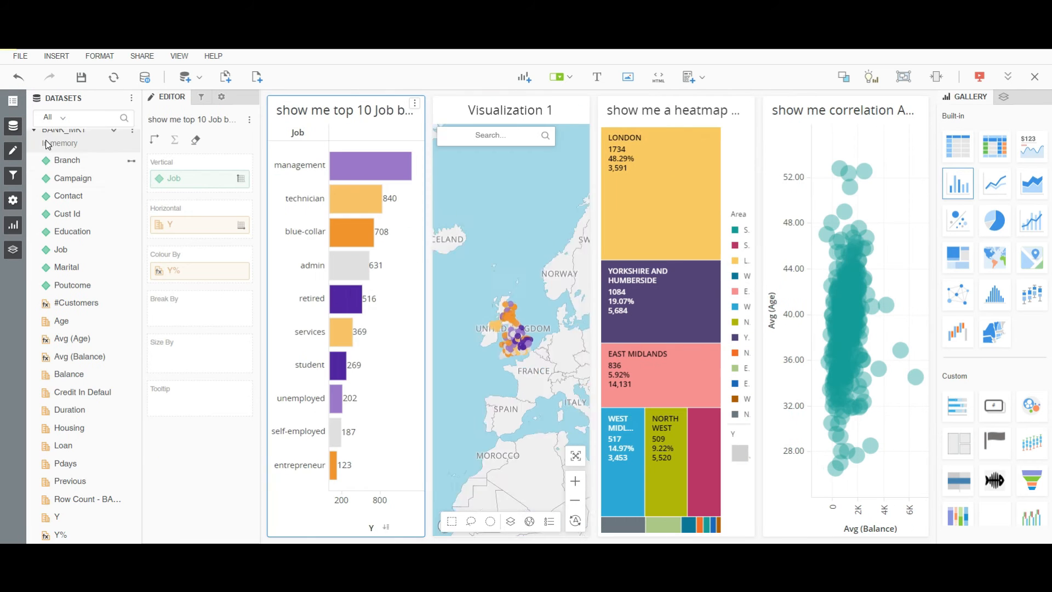
pyautogui.moveTo(648, 136); pyautogui.dragTo(538, 265)
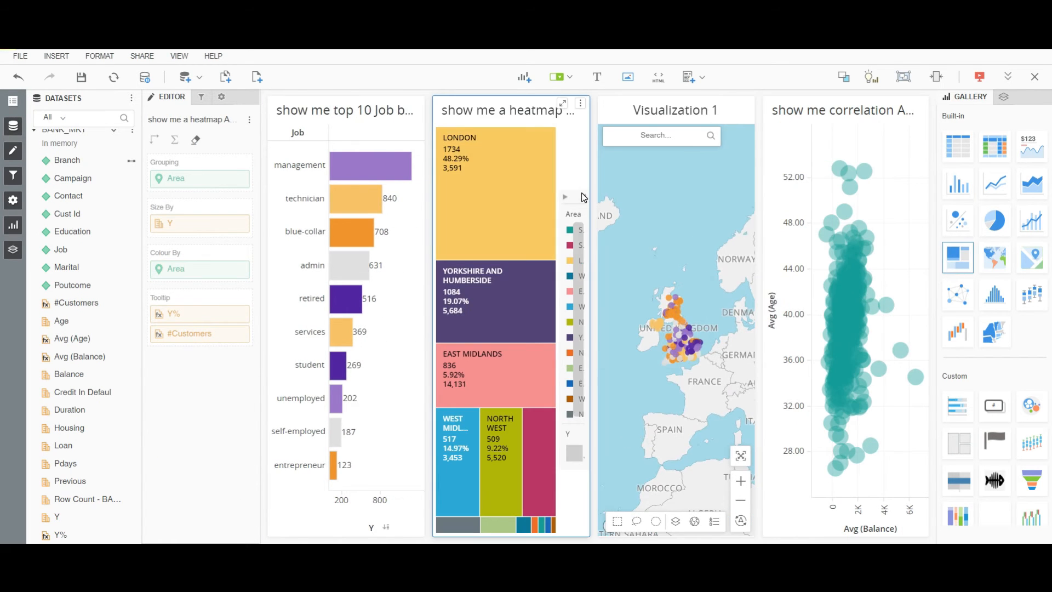
# Colour the heatmap by Y% with Gold and Purple thresholds and hide its legend.
pyautogui.moveTo(61, 535); pyautogui.dragTo(183, 271)
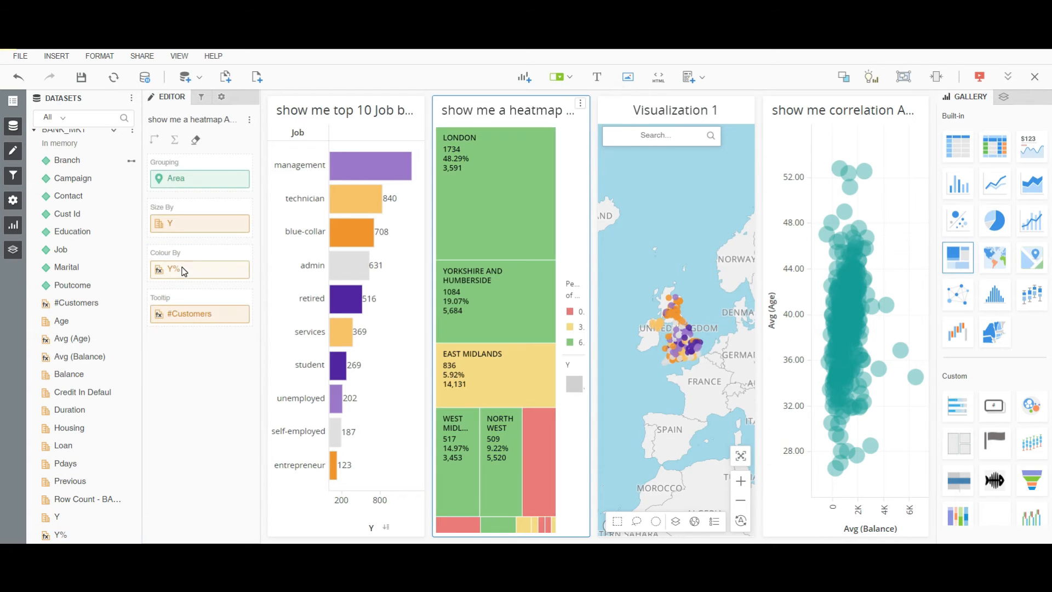
pyautogui.rightClick(184, 270)
pyautogui.click(219, 436)
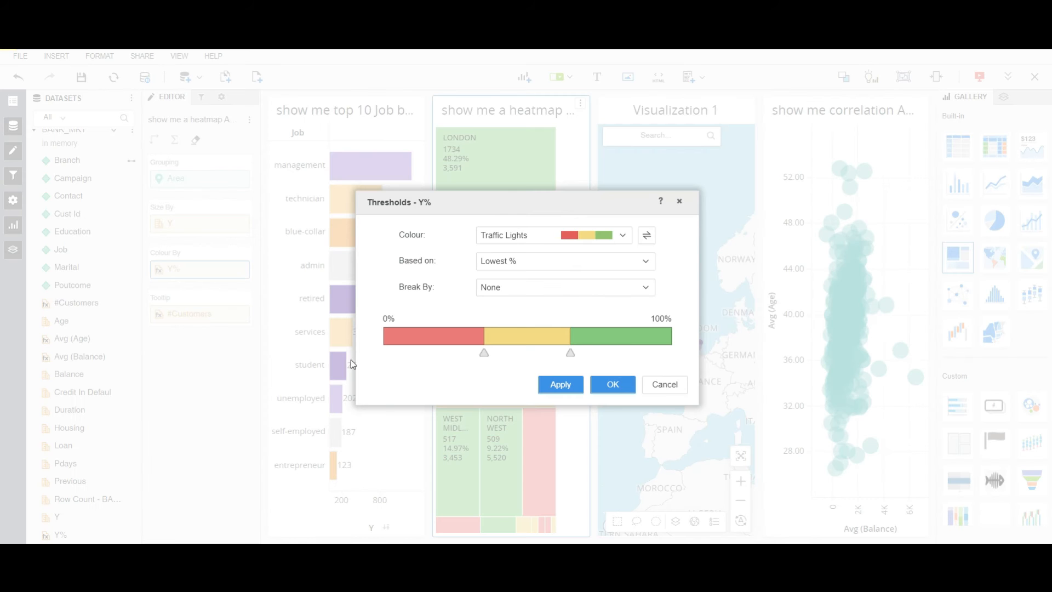
pyautogui.click(542, 237)
pyautogui.click(594, 430)
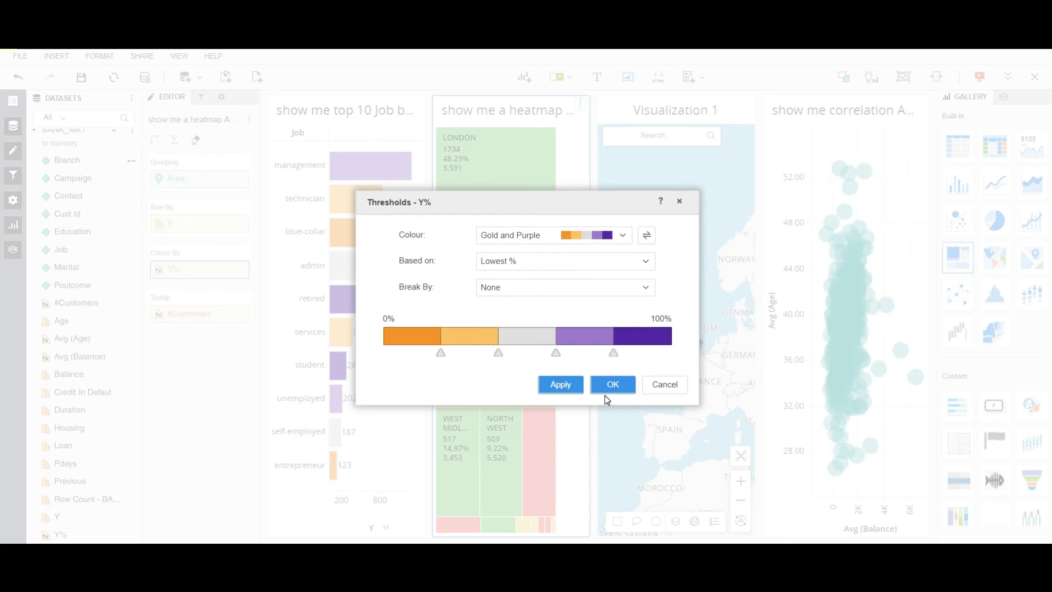
pyautogui.click(612, 384)
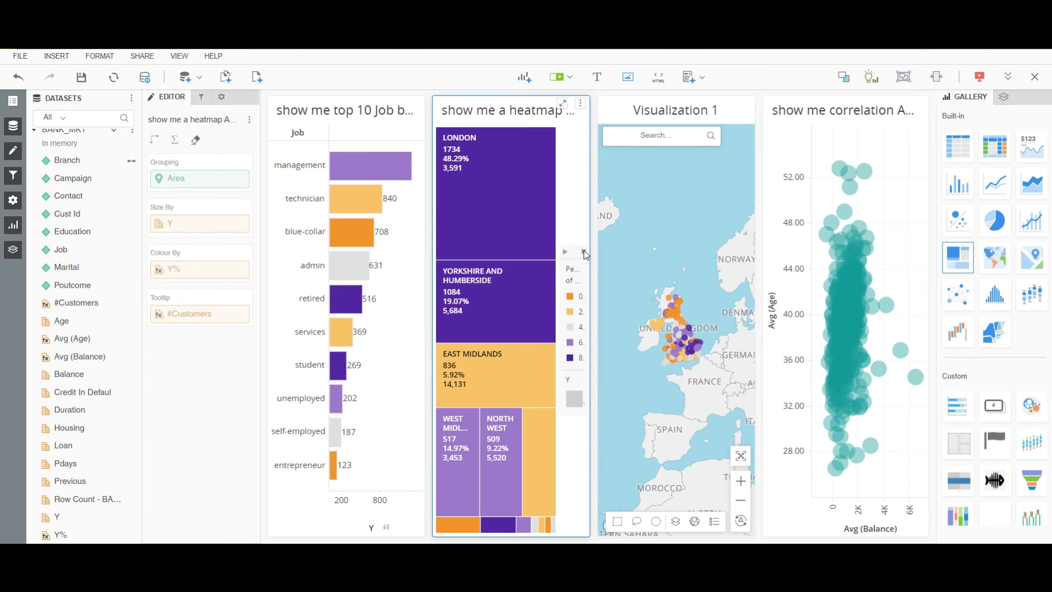
pyautogui.click(583, 250)
# Move the correlation chart below the heatmap and colour its points by Y% with Gold and Purple thresholds.
pyautogui.moveTo(815, 105); pyautogui.dragTo(575, 482)
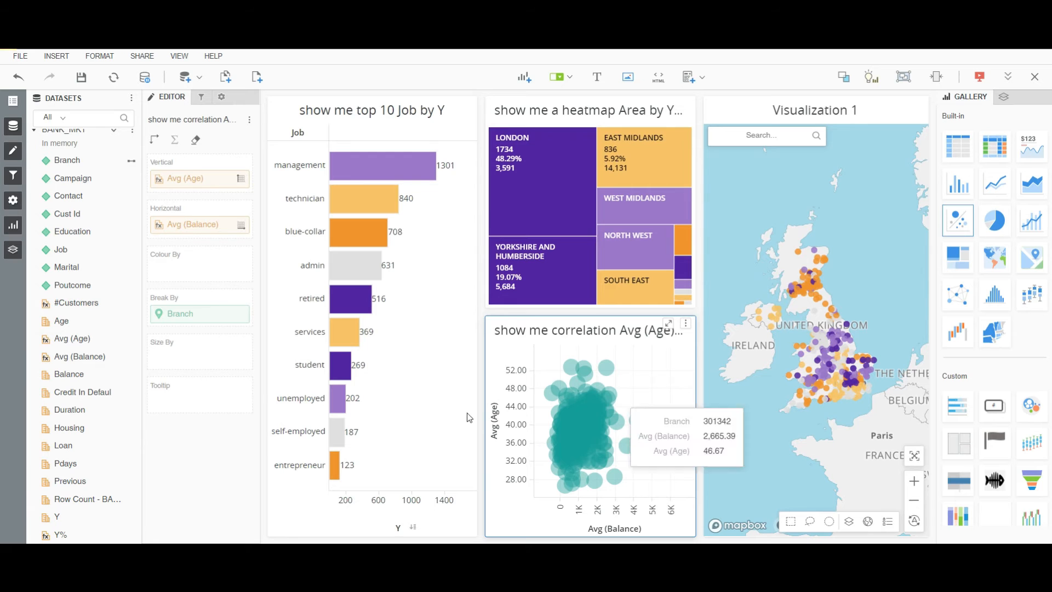
pyautogui.moveTo(60, 534); pyautogui.dragTo(188, 266)
pyautogui.rightClick(179, 277)
pyautogui.click(209, 396)
pyautogui.click(516, 234)
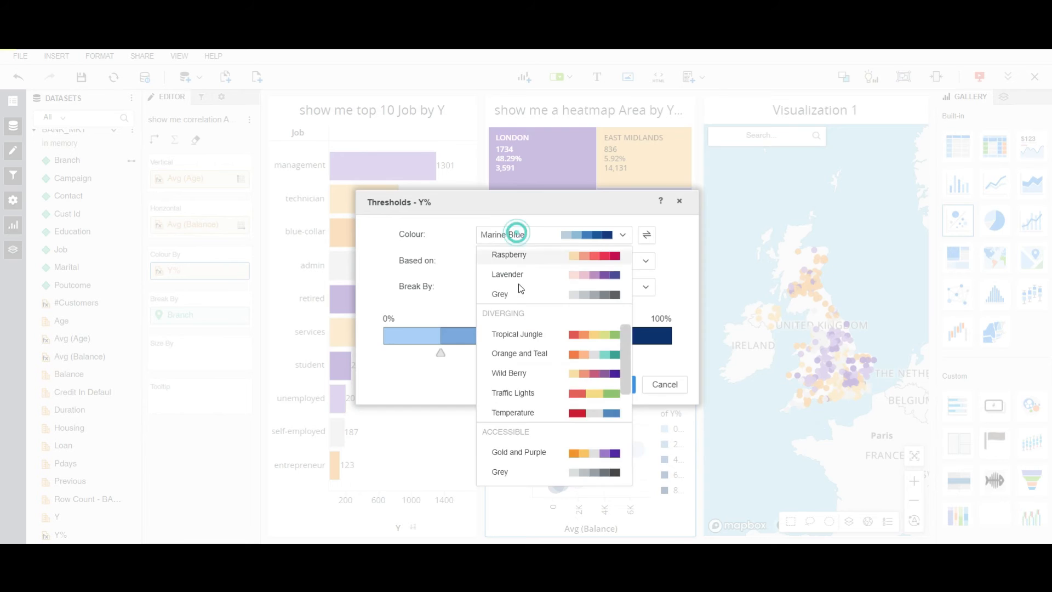
pyautogui.click(545, 451)
pyautogui.click(623, 390)
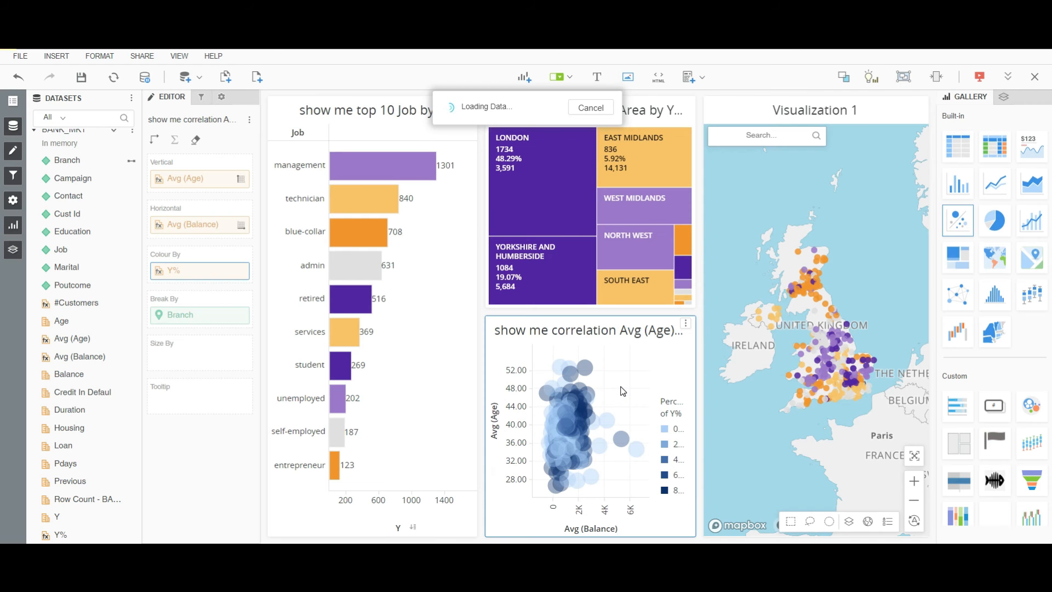
# Size the correlation points by #Customers and hide the correlation chart's legend.
pyautogui.moveTo(70, 304); pyautogui.dragTo(209, 355)
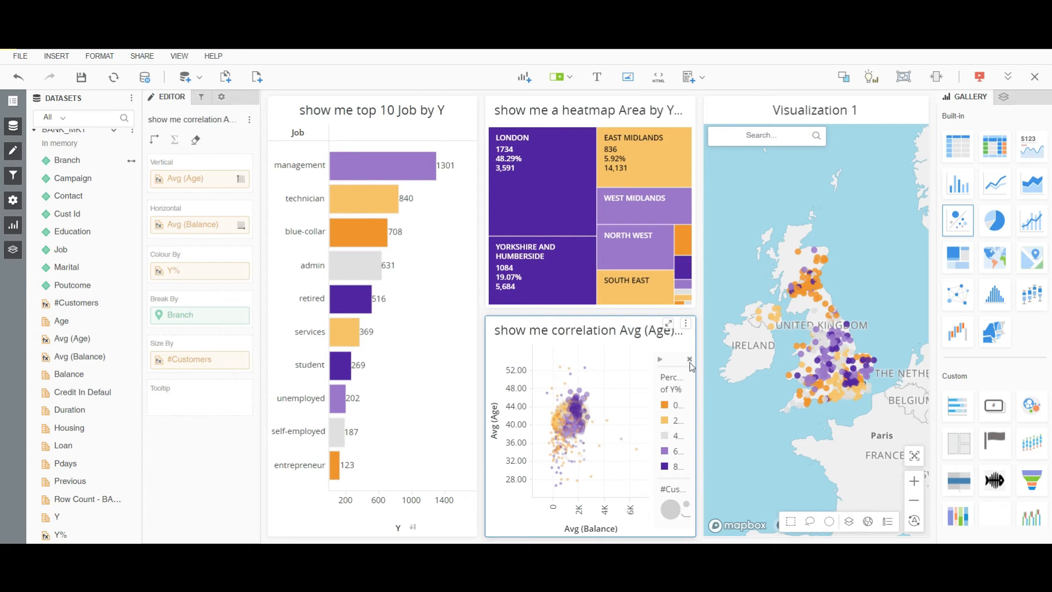
pyautogui.rightClick(633, 375)
pyautogui.click(660, 443)
pyautogui.click(689, 365)
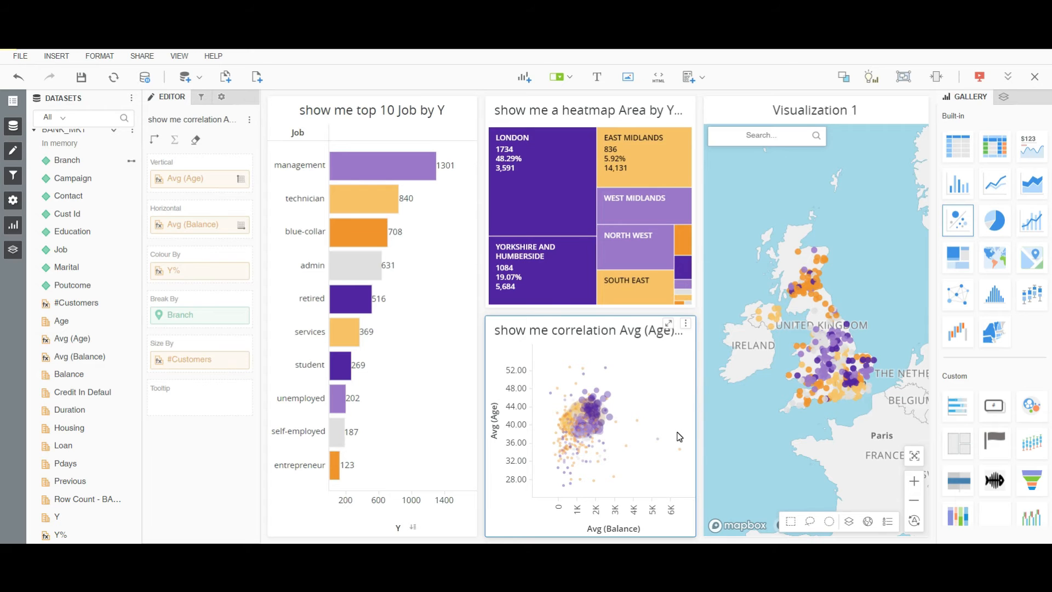
# Add Area and Campaign as filters in the chapter filter panel.
pyautogui.click(201, 98)
pyautogui.scroll(3, 81, 204)
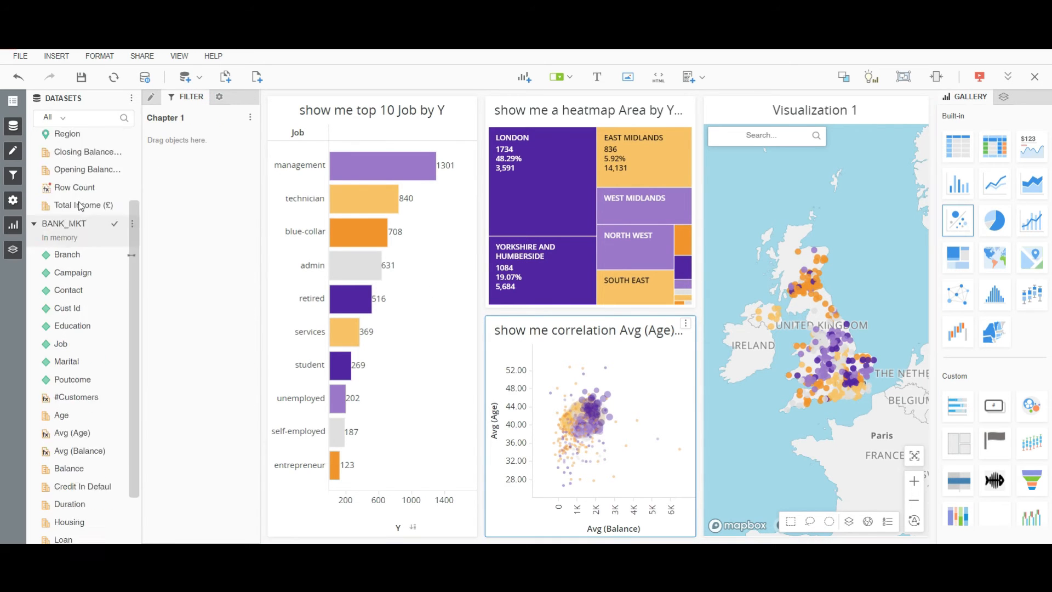
pyautogui.moveTo(50, 173); pyautogui.dragTo(176, 194)
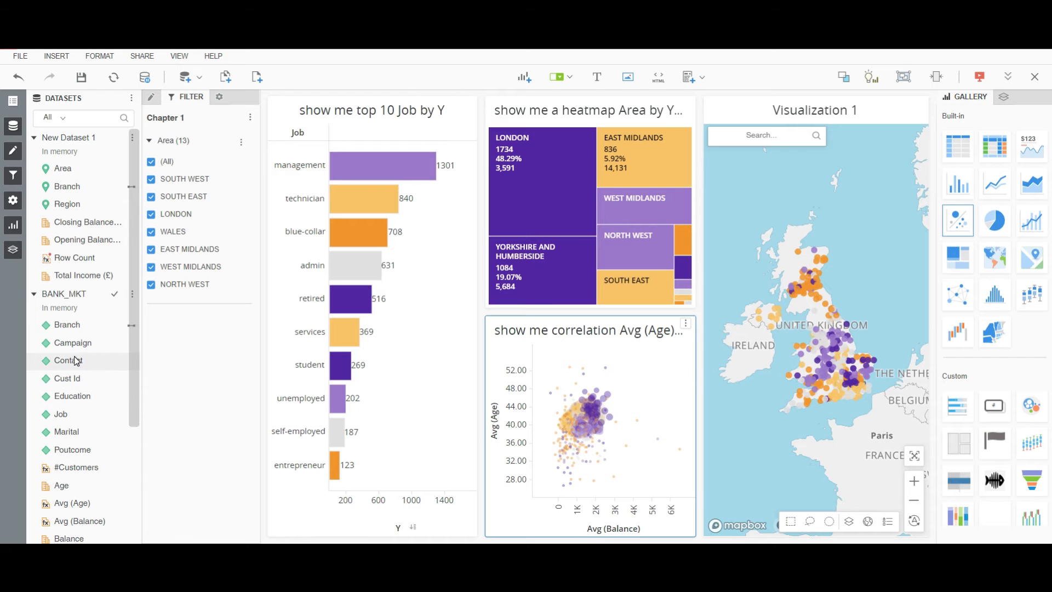
pyautogui.moveTo(70, 343); pyautogui.dragTo(160, 136)
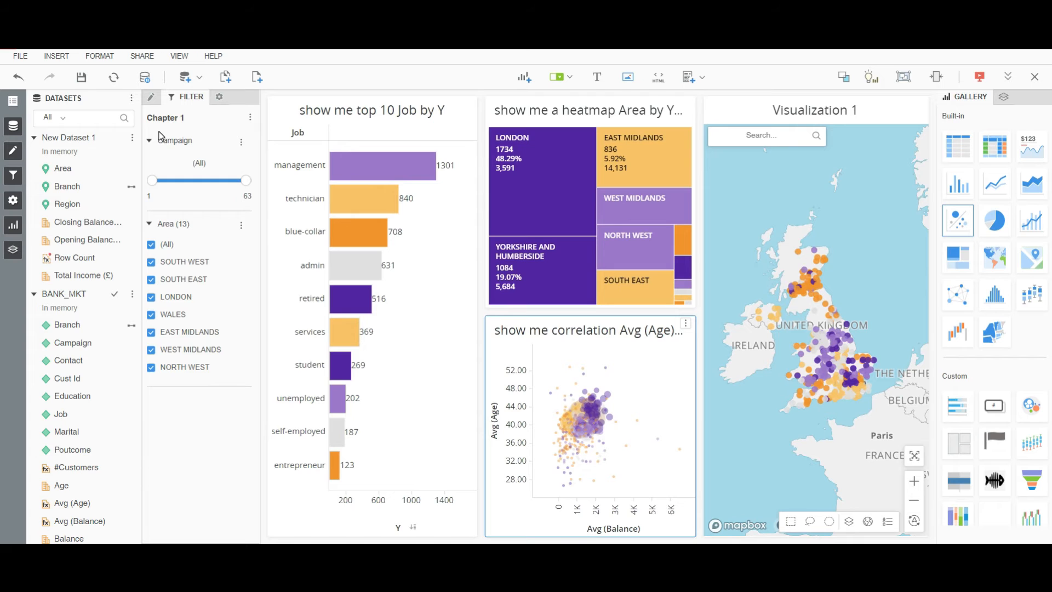
# Insert an attribute/metric selector above the visualizations and add Campaign to it.
pyautogui.click(557, 79)
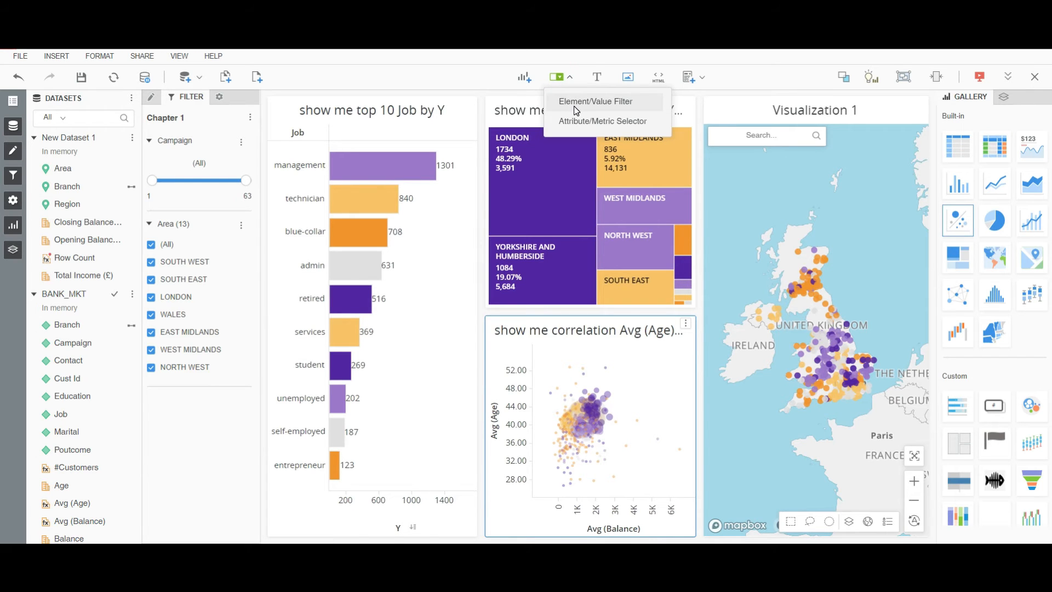
pyautogui.click(573, 121)
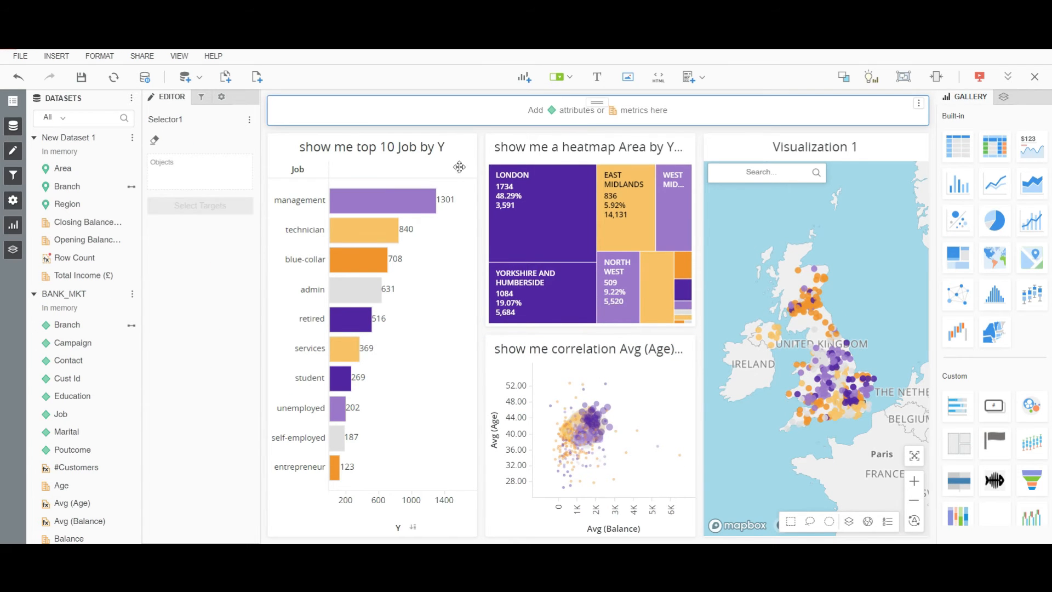
pyautogui.moveTo(74, 343); pyautogui.dragTo(382, 110)
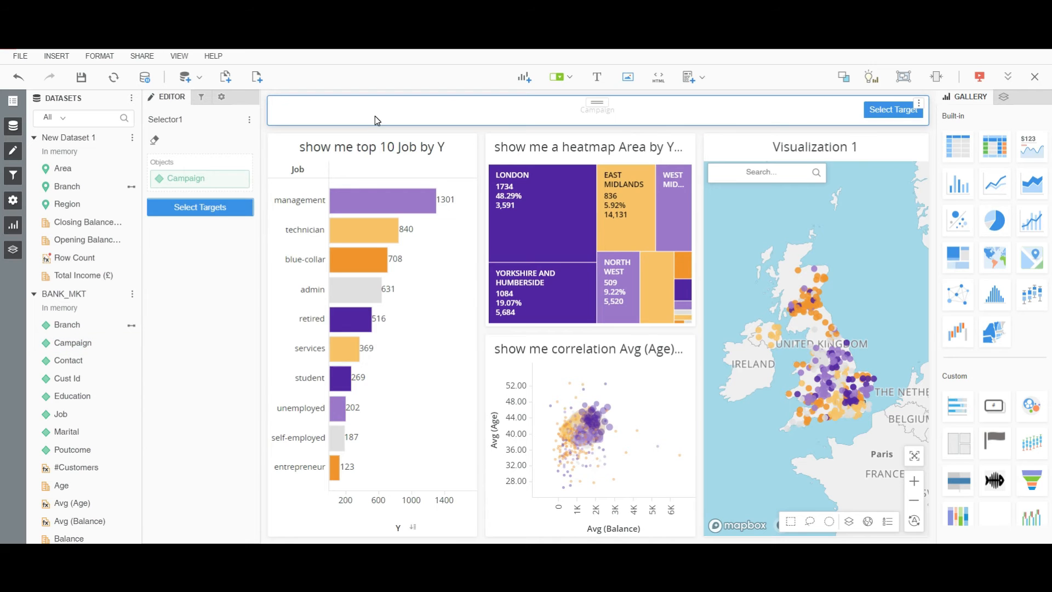
# Target the Job chart, heatmap and correlation chart with the Campaign selector.
pyautogui.click(878, 114)
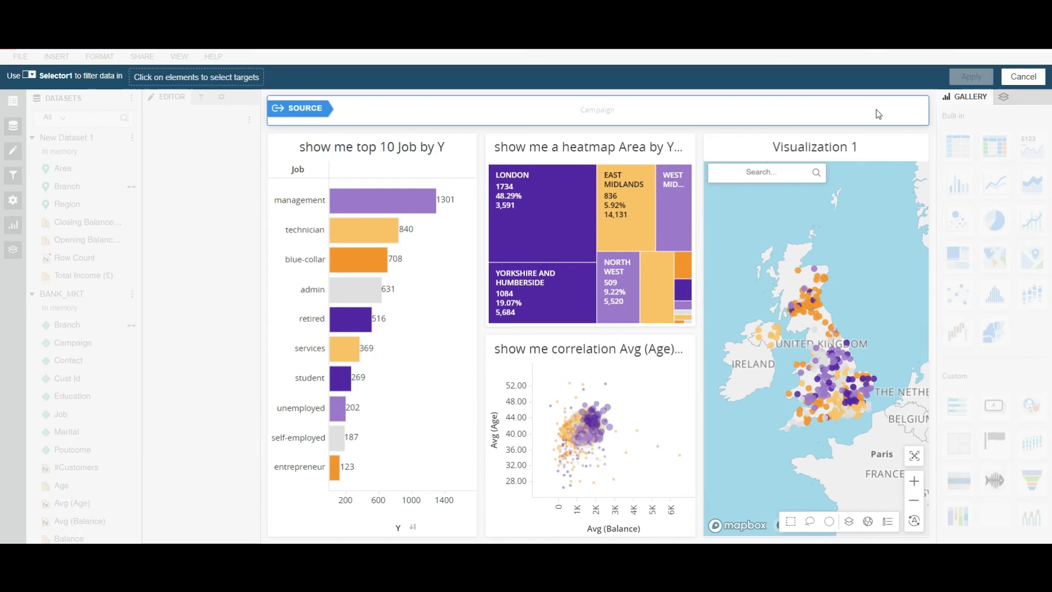
pyautogui.click(403, 325)
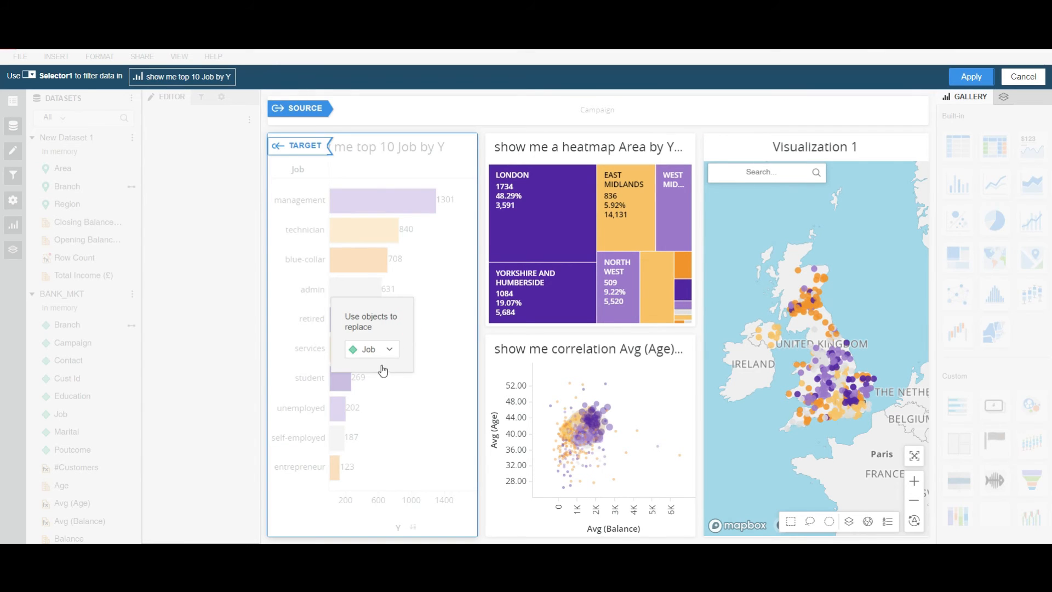
pyautogui.click(569, 269)
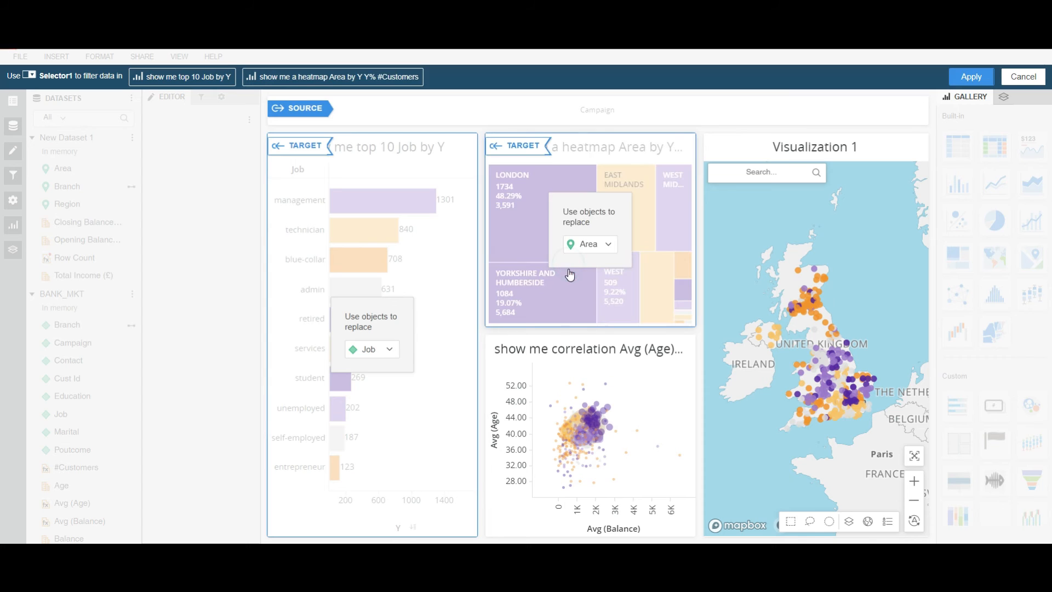
pyautogui.click(581, 366)
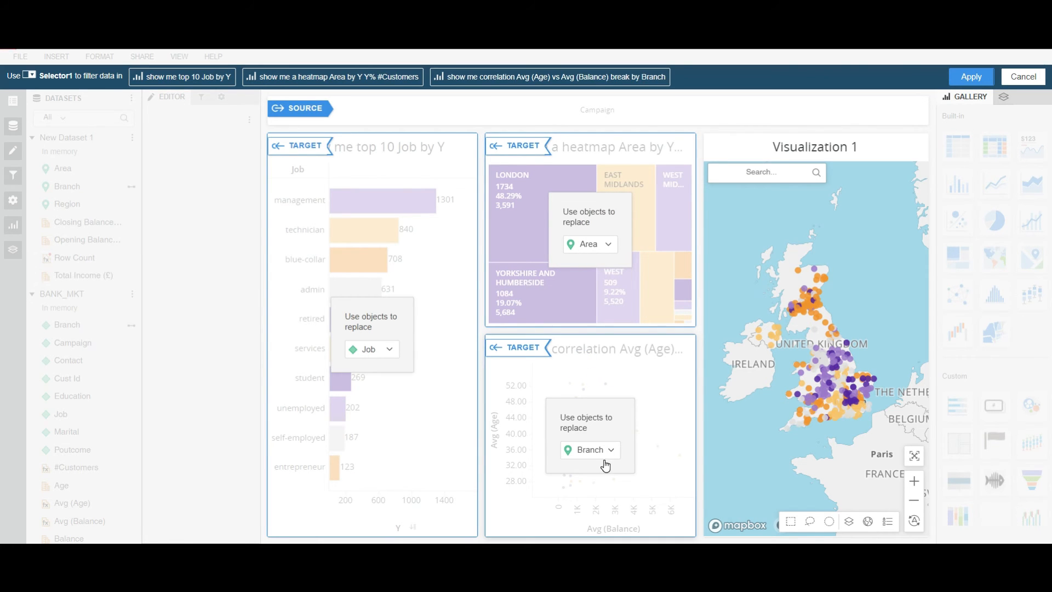
pyautogui.click(964, 80)
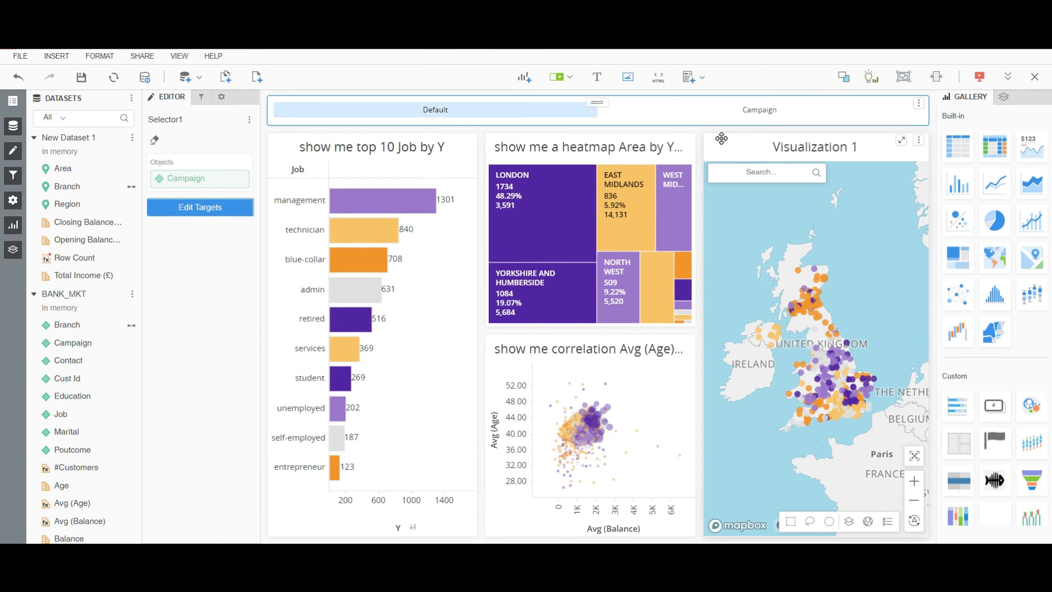
# Move the map into a full-height column on the right and hide its title bar.
pyautogui.moveTo(723, 144); pyautogui.dragTo(926, 196)
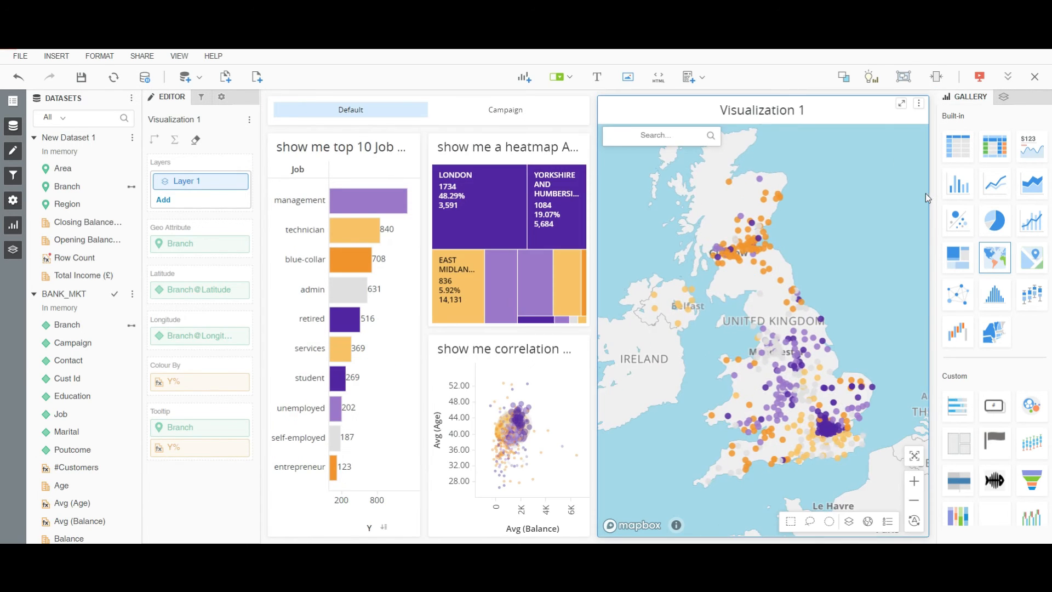
pyautogui.click(919, 103)
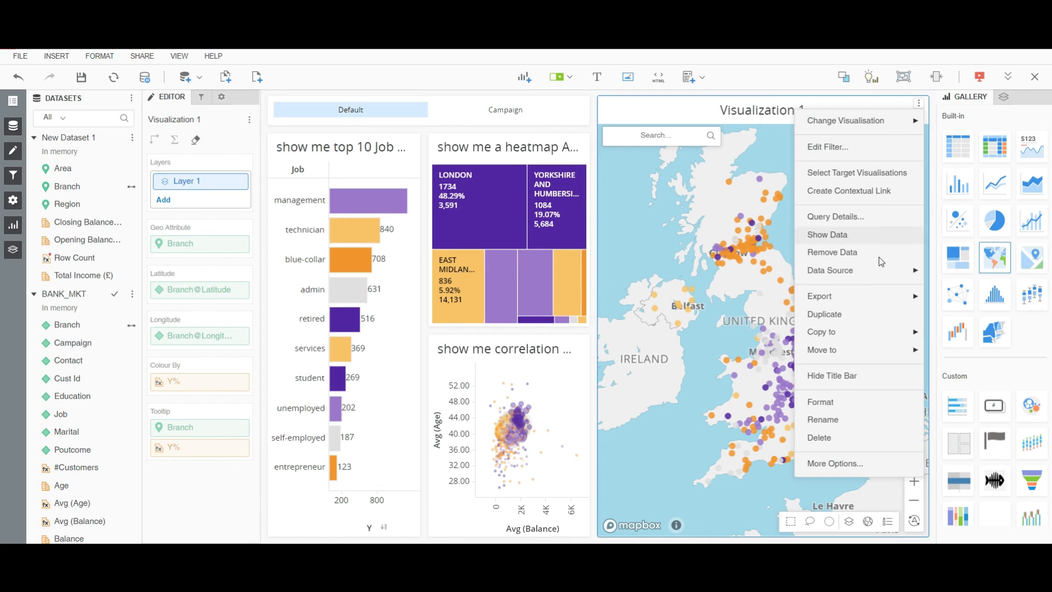
pyautogui.click(832, 378)
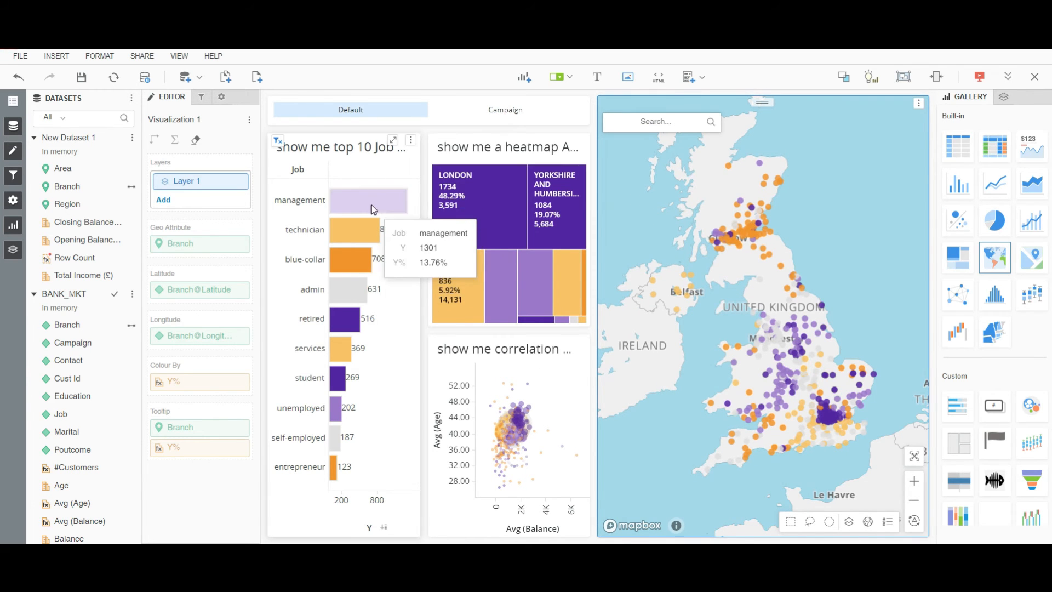
# Test the selector by switching between Campaign and Default.
pyautogui.click(521, 111)
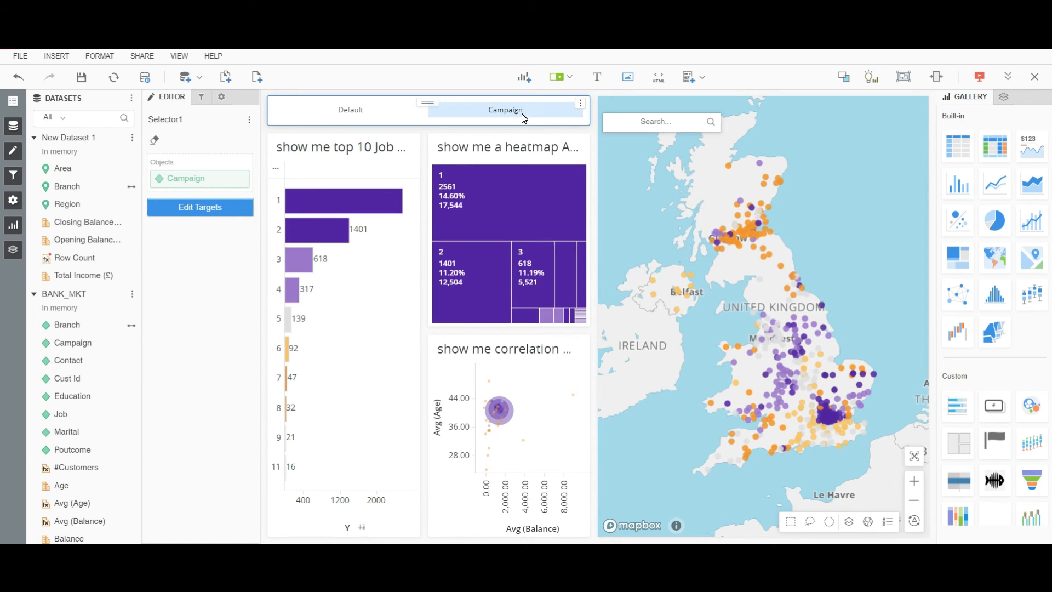
pyautogui.click(359, 113)
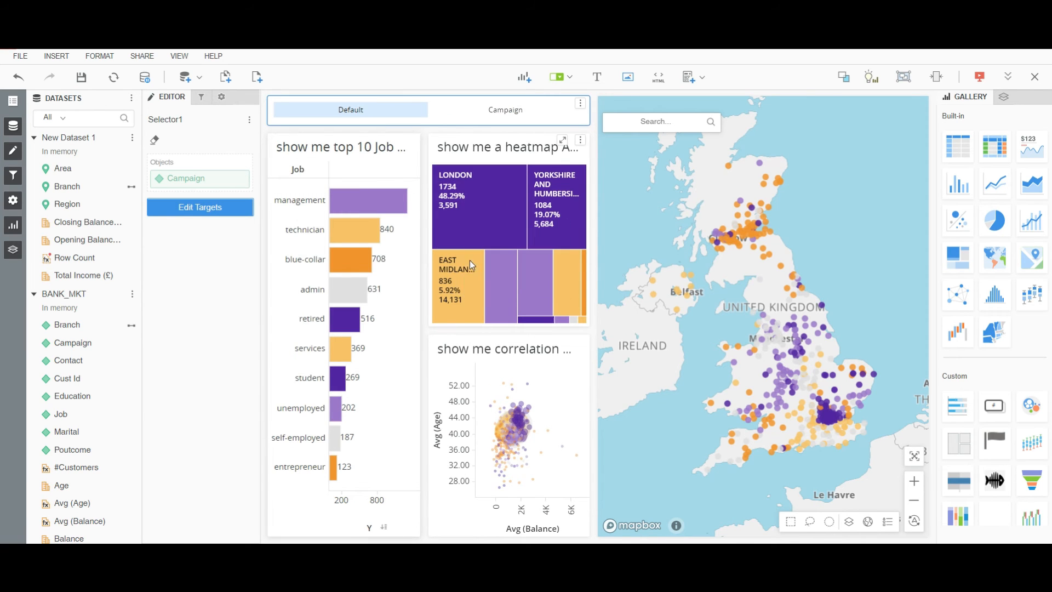
# Make the Job chart filter the heatmap, correlation chart and map on selection.
pyautogui.click(413, 141)
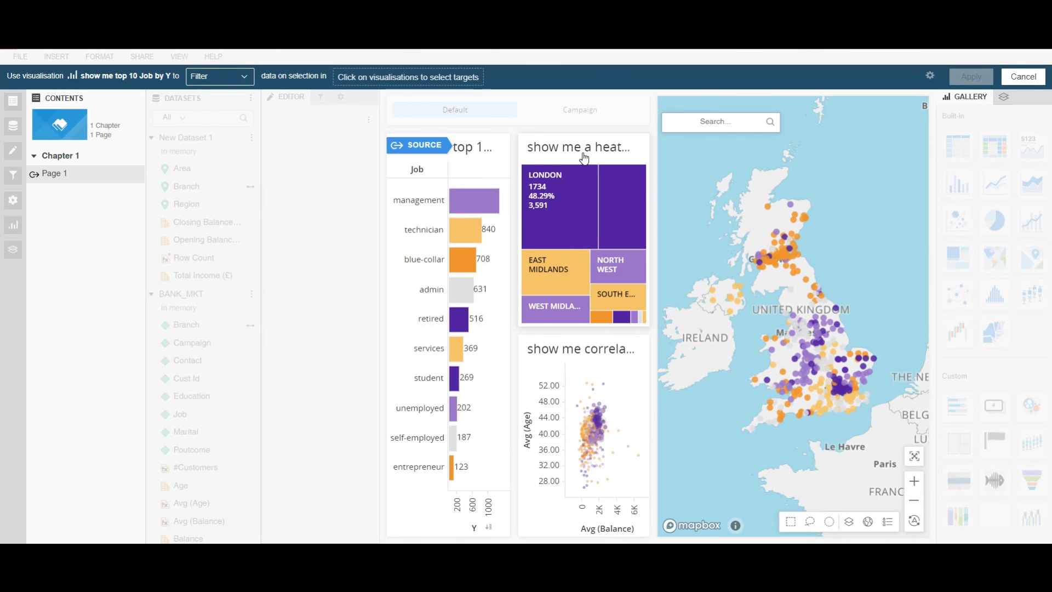
pyautogui.click(583, 158)
pyautogui.click(621, 374)
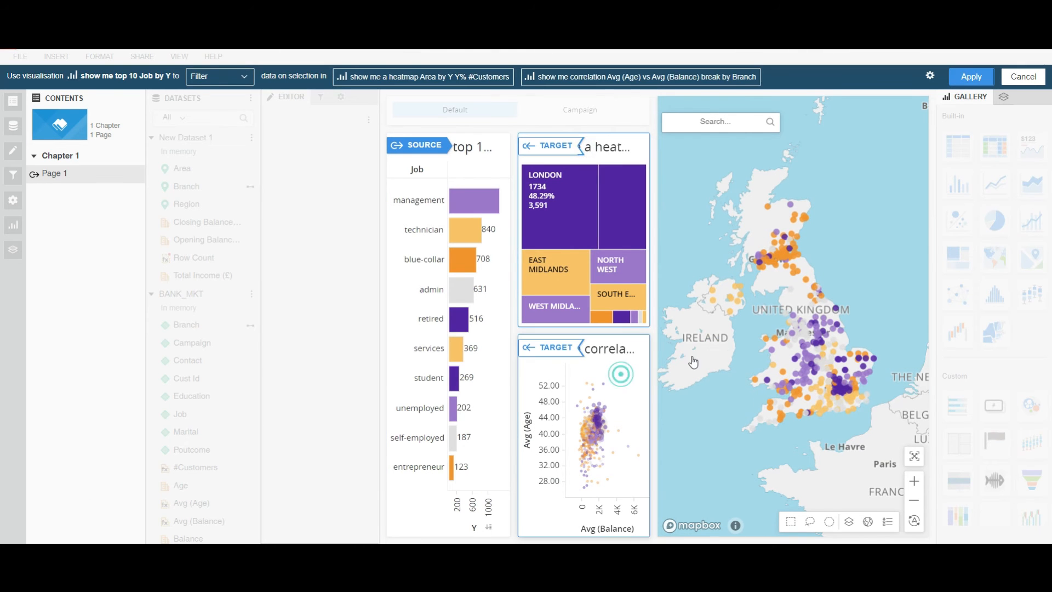
pyautogui.click(727, 348)
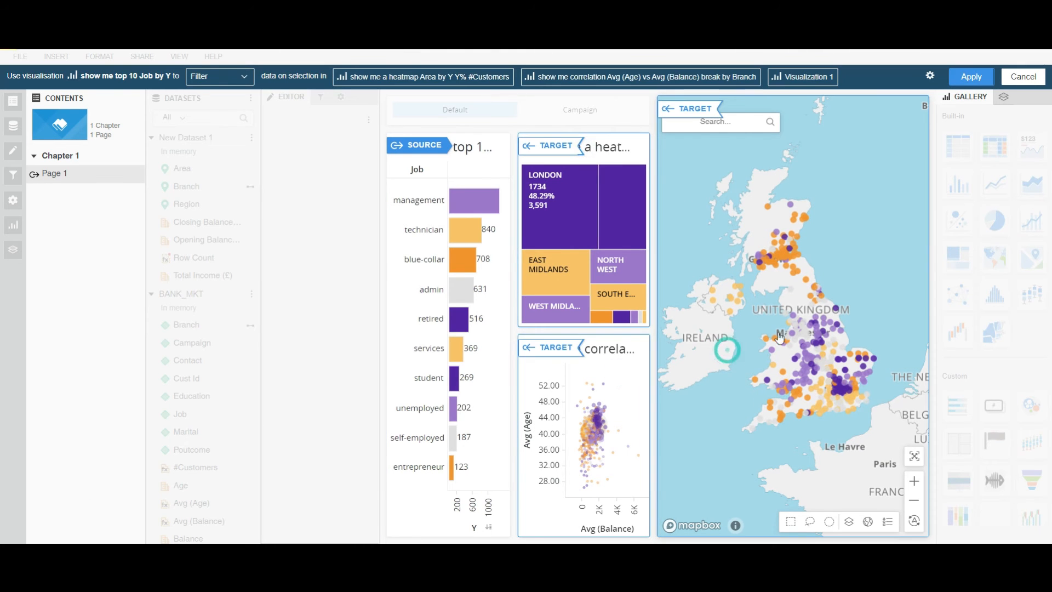
pyautogui.click(970, 77)
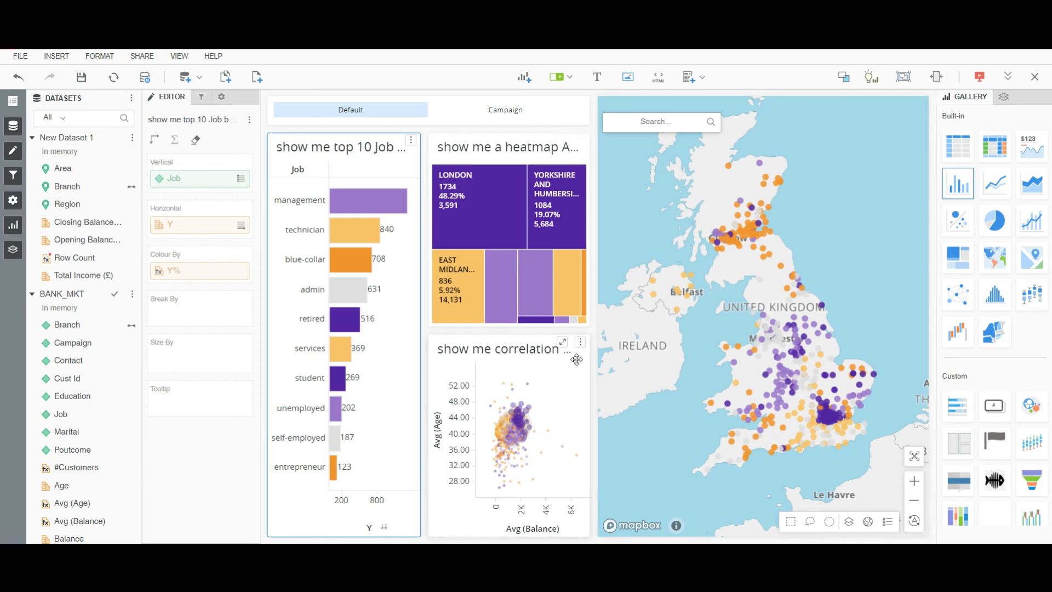
# Make the correlation chart filter the heatmap and map on selection.
pyautogui.click(582, 344)
pyautogui.click(521, 159)
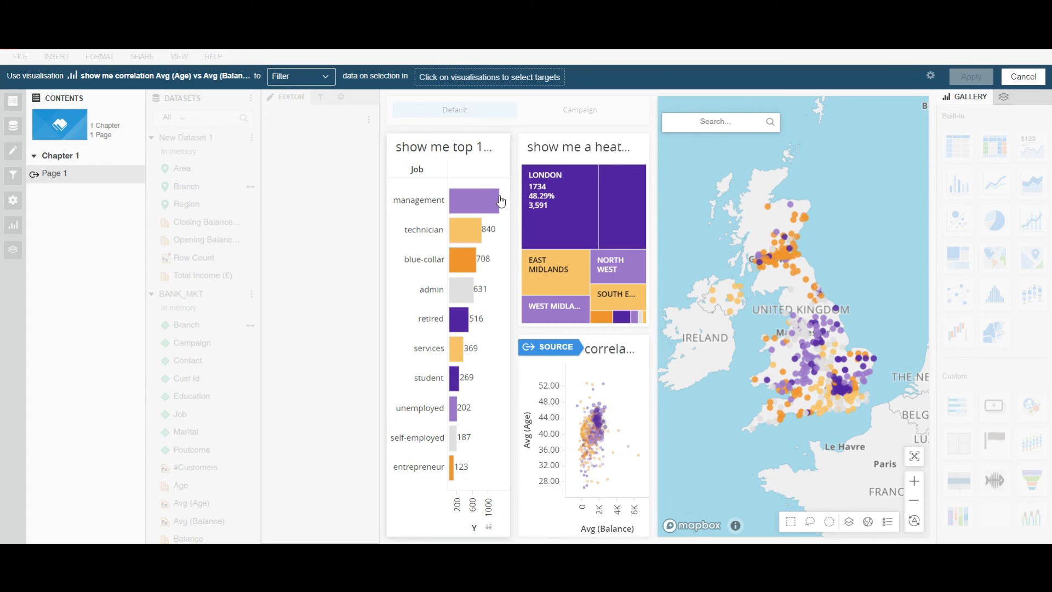
pyautogui.click(550, 159)
pyautogui.click(701, 162)
pyautogui.click(981, 78)
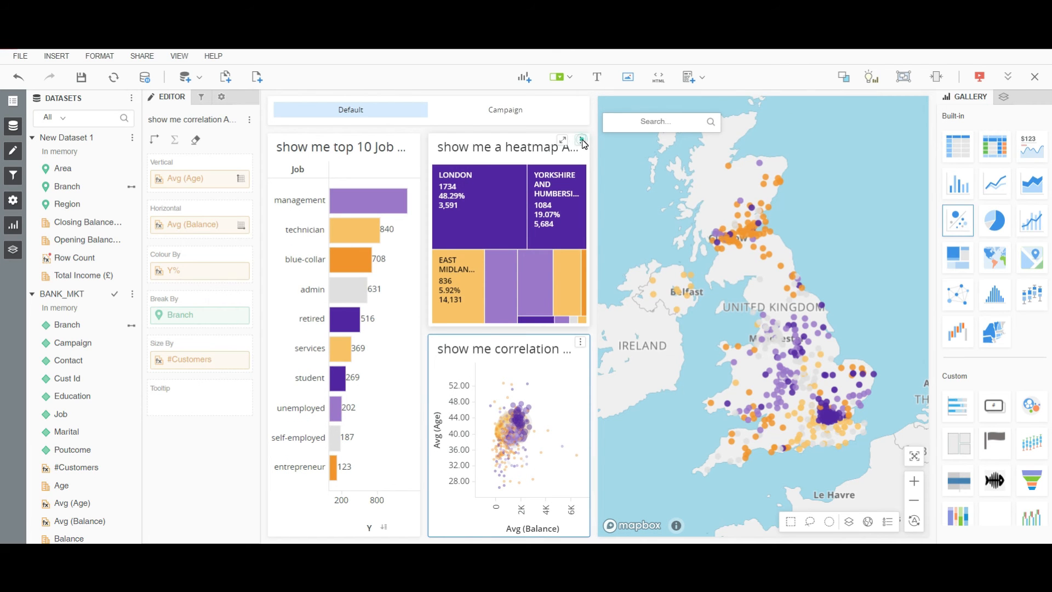
# Make the heatmap filter the Job chart, correlation chart and map on selection.
pyautogui.click(581, 141)
pyautogui.click(526, 210)
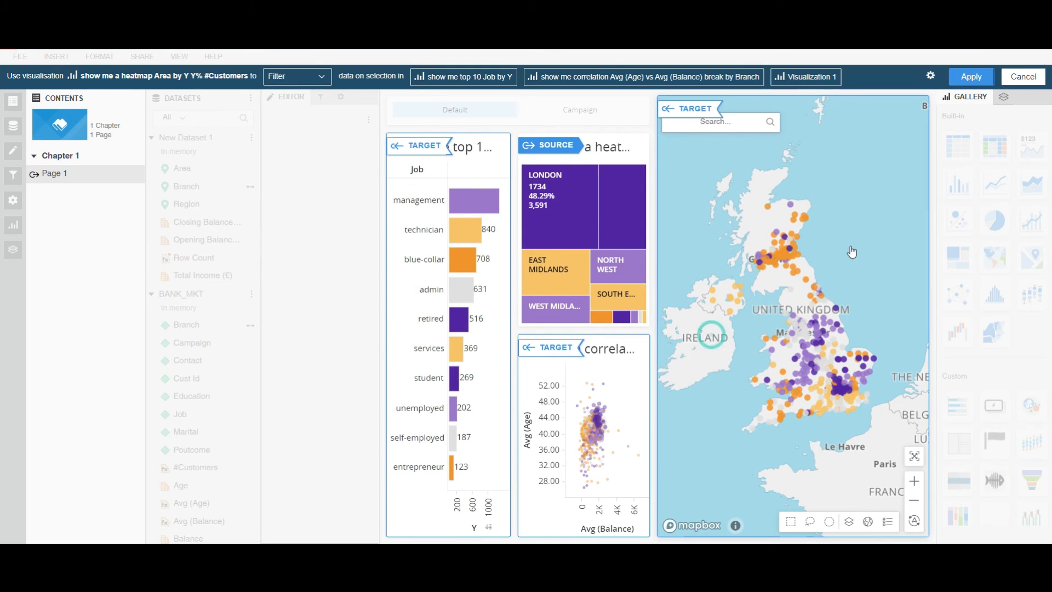
pyautogui.click(971, 76)
# Save the dossier as Campaign Analysis in Shared Reports.
pyautogui.hotkey('ctrl', 's')
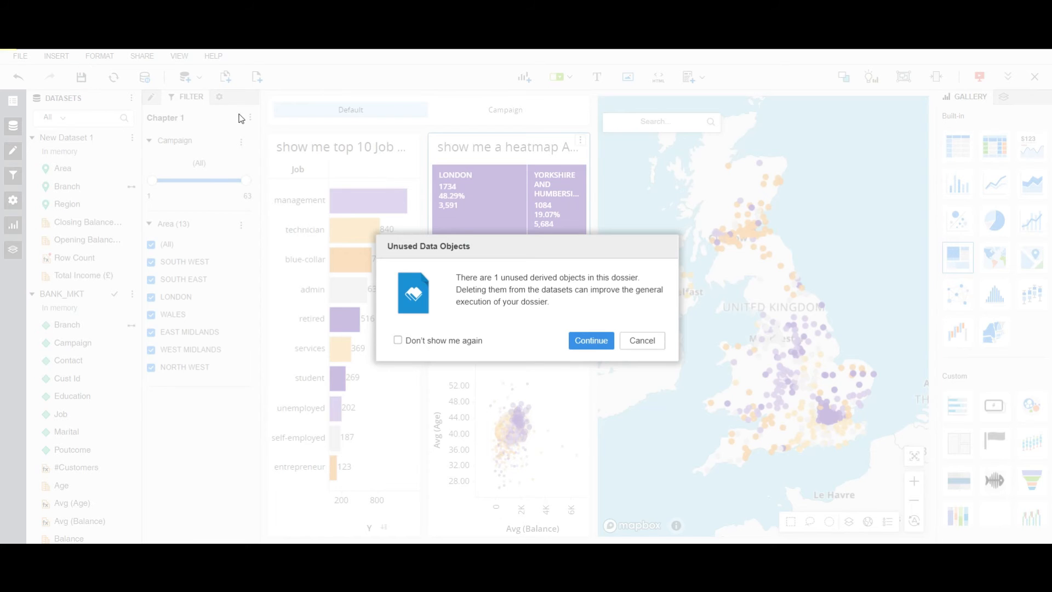
pyautogui.click(590, 340)
pyautogui.moveTo(500, 296); pyautogui.dragTo(422, 297)
pyautogui.write('Campaign Analysis')
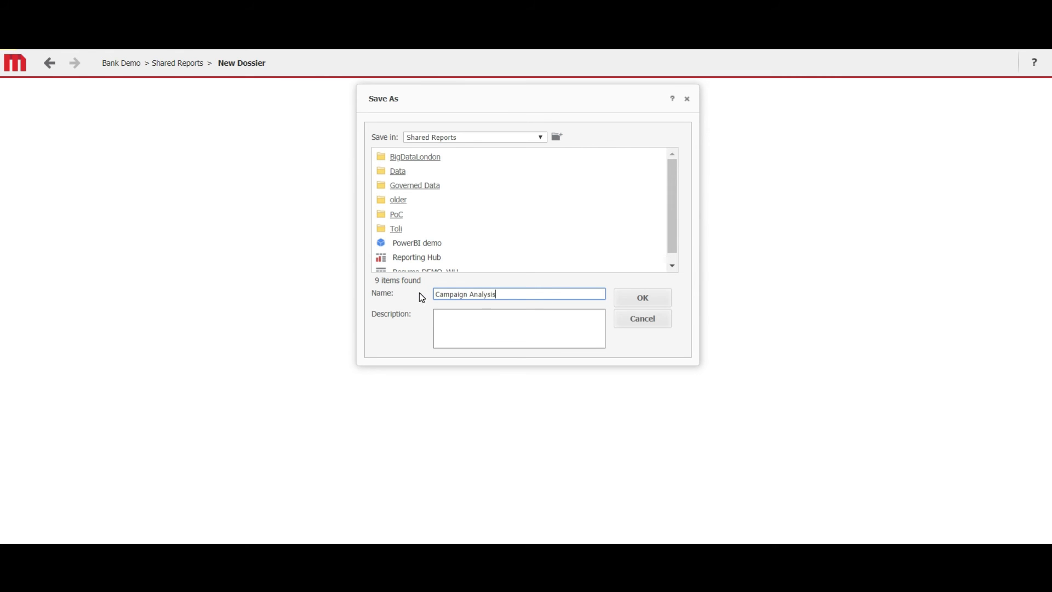
pyautogui.click(653, 291)
pyautogui.click(560, 145)
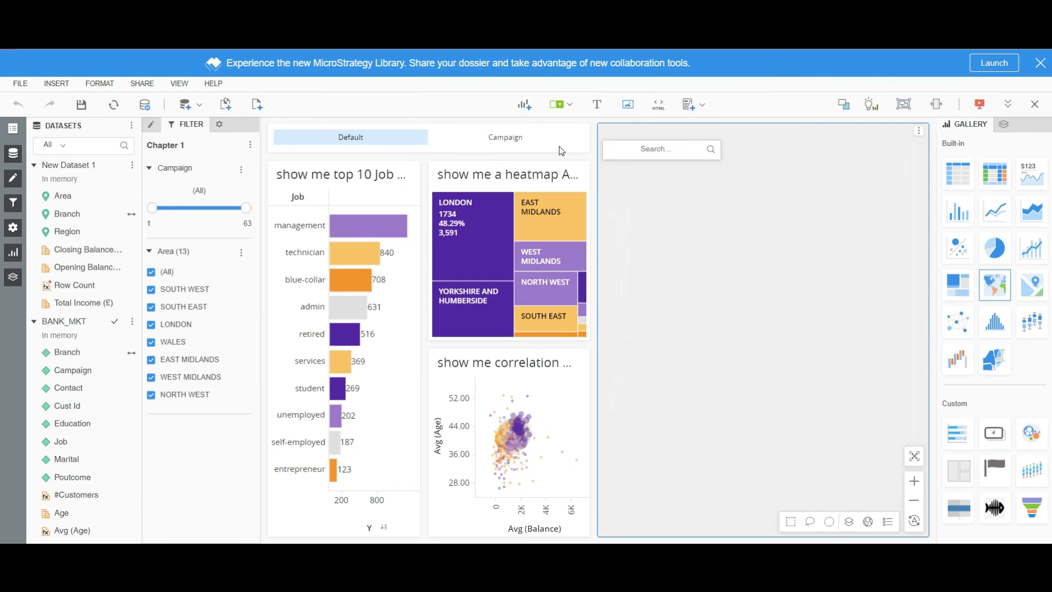
# Open the dossier in Library and add it to the library.
pyautogui.click(988, 65)
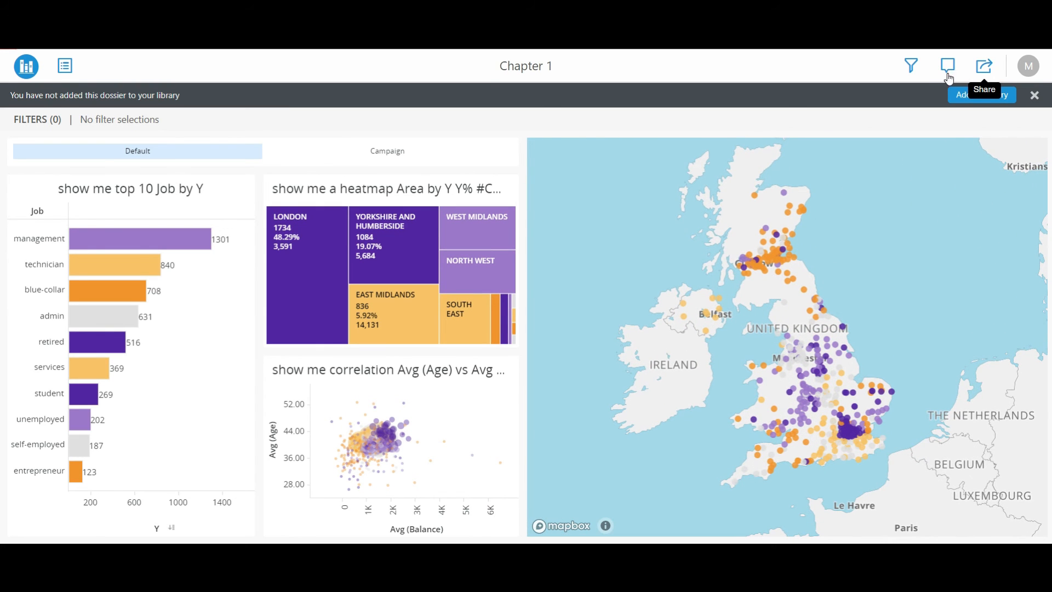
pyautogui.click(982, 94)
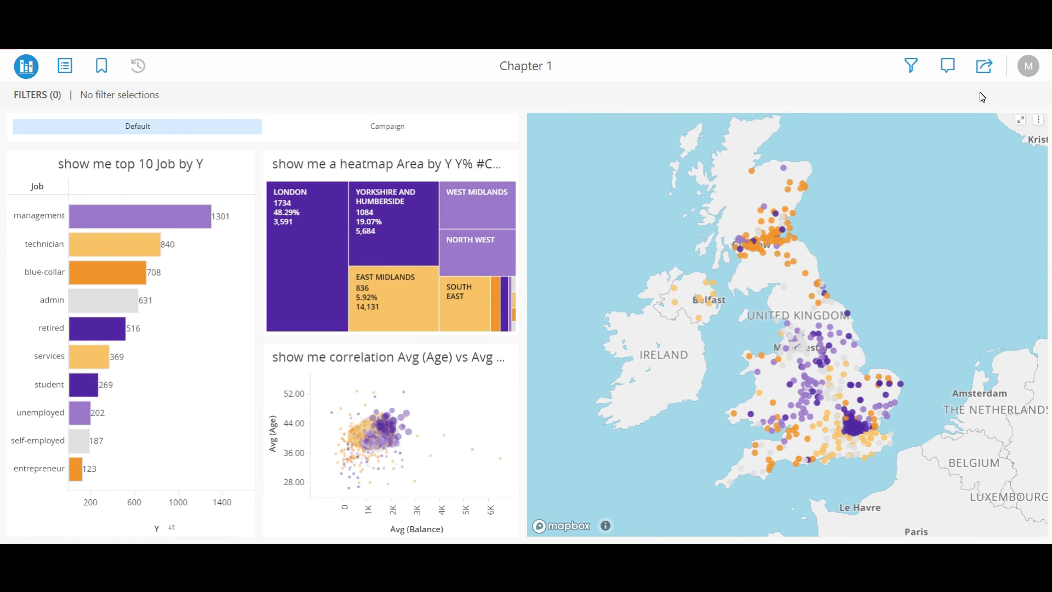
# Filter the Area selector to only EAST MIDLANDS and WEST MIDLANDS and apply it.
pyautogui.click(913, 66)
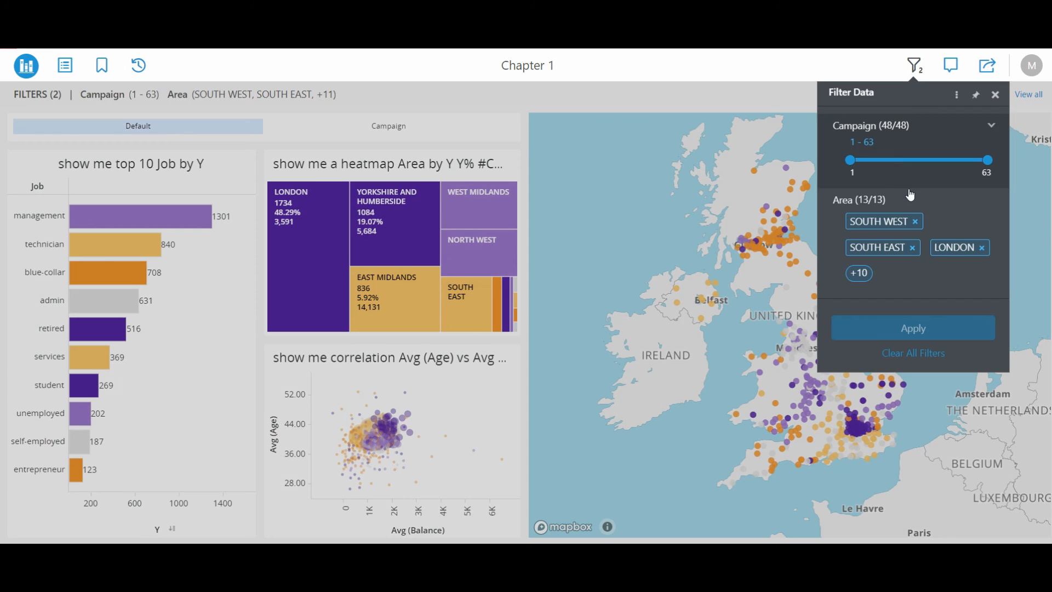
pyautogui.click(948, 233)
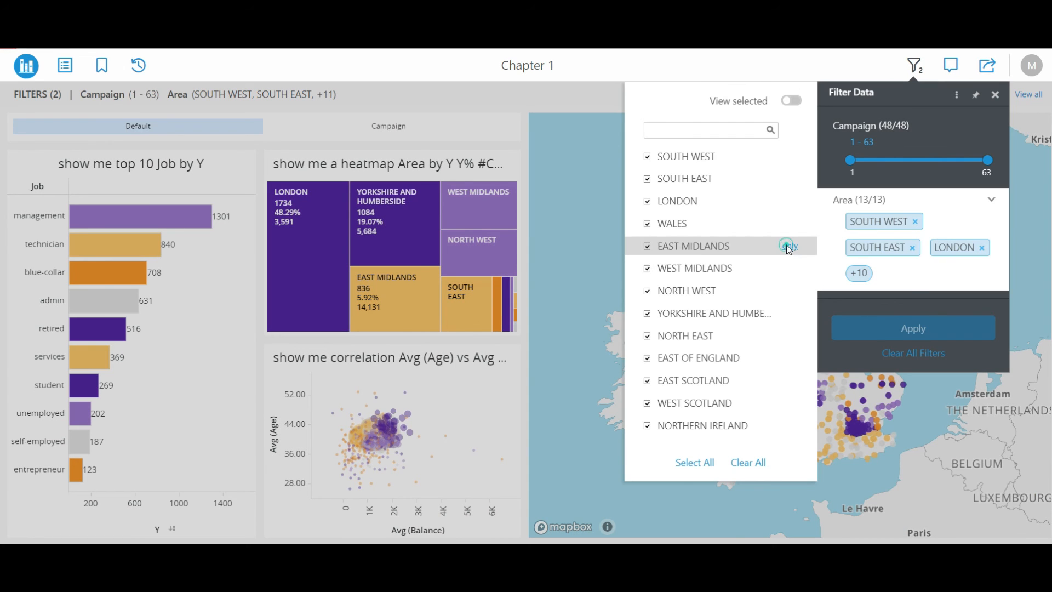
pyautogui.click(789, 246)
pyautogui.click(667, 273)
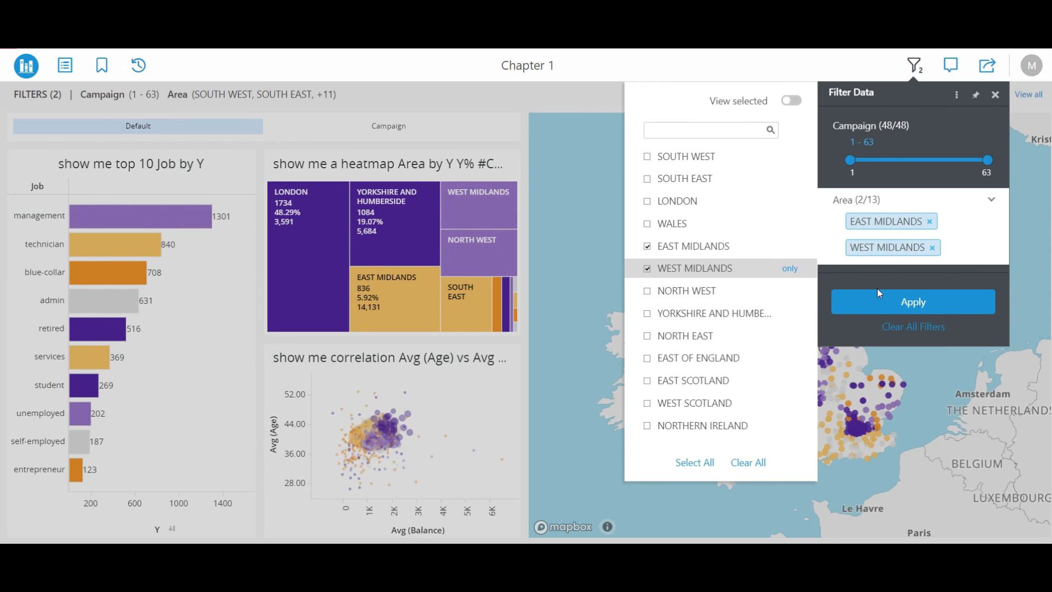
pyautogui.click(873, 305)
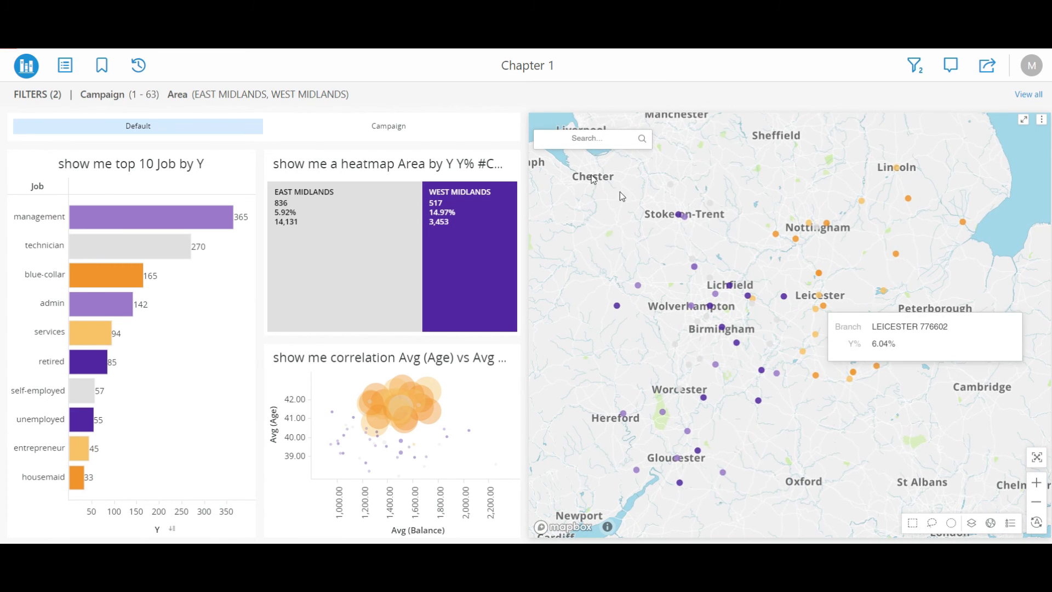
# Narrow the Campaign filter range to 1–6 from the Campaign panel, then return to the Default panel.
pyautogui.click(399, 130)
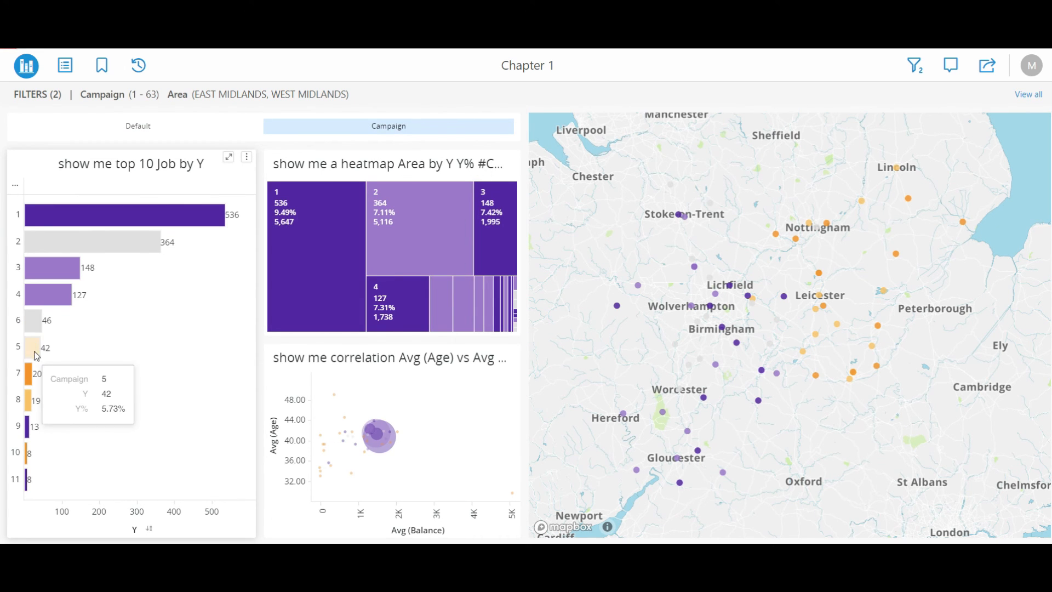
pyautogui.click(913, 66)
pyautogui.moveTo(985, 164); pyautogui.dragTo(868, 168)
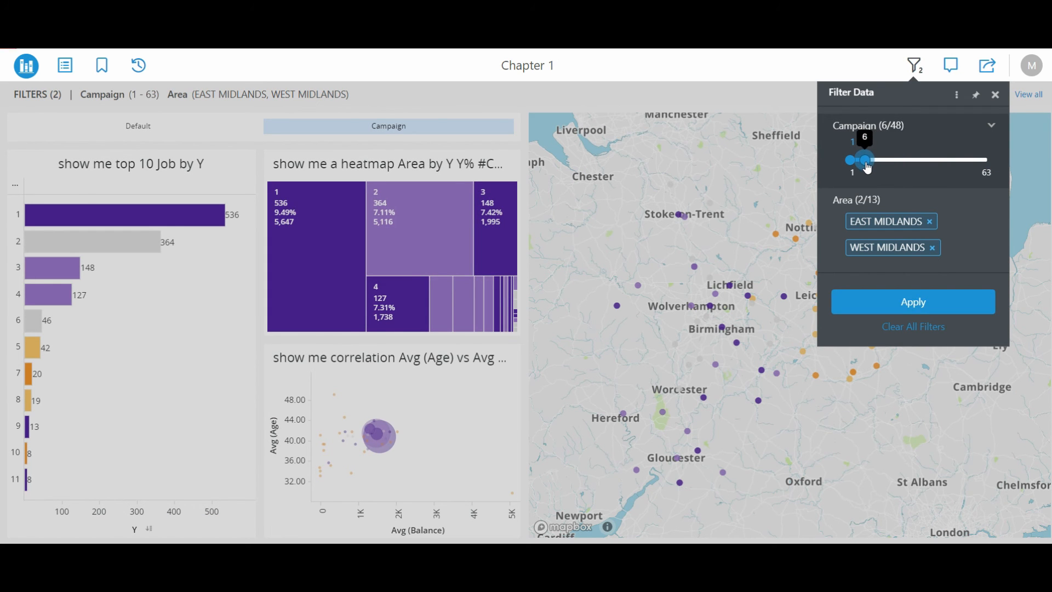
pyautogui.click(917, 306)
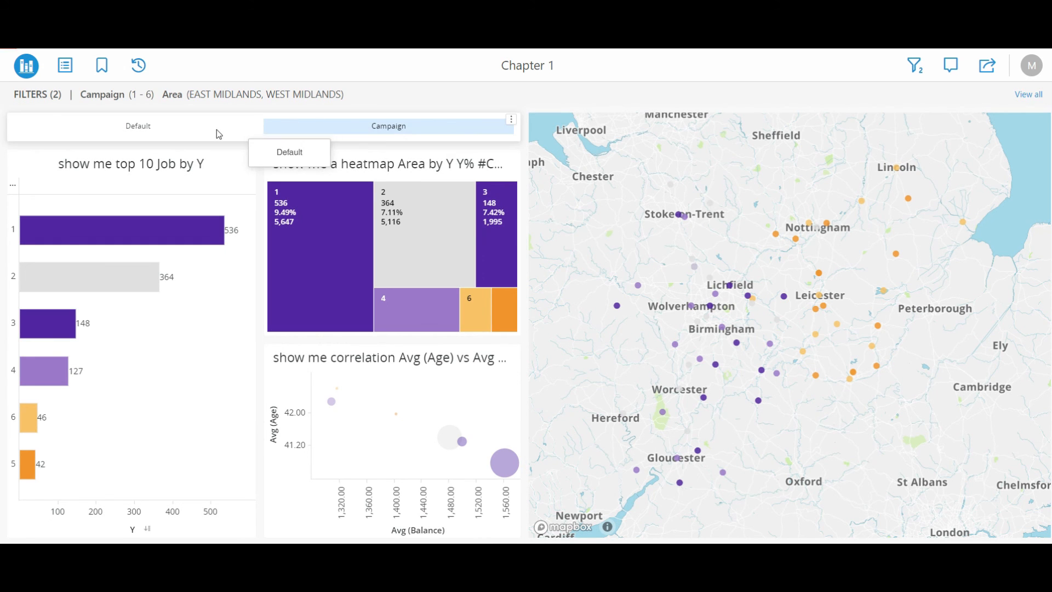
pyautogui.click(217, 130)
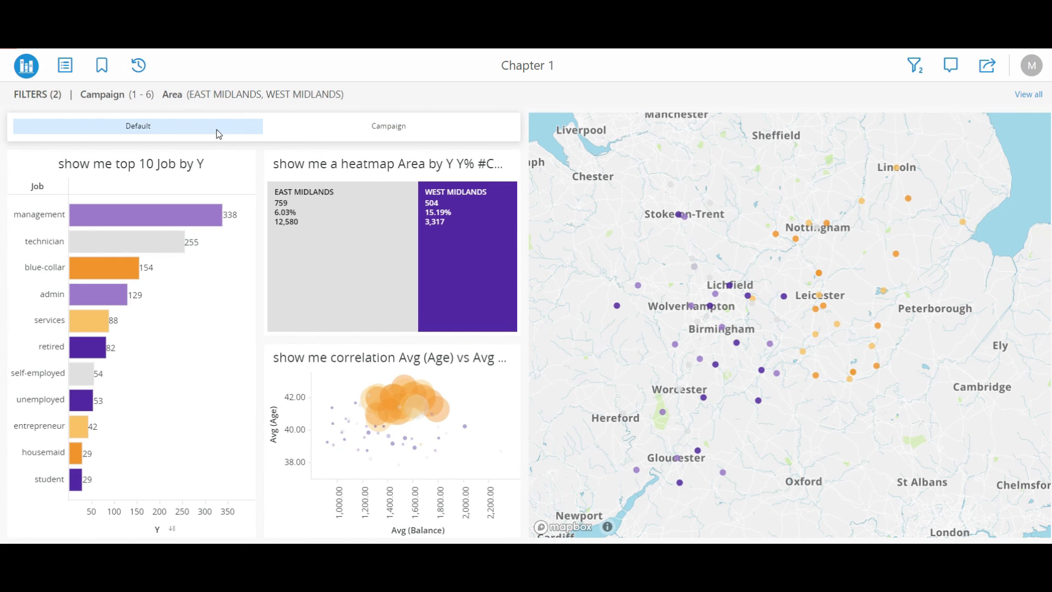
# Select a cluster of large bubbles in the correlation chart to filter the other visualizations, then clear the selection.
pyautogui.moveTo(380, 401)
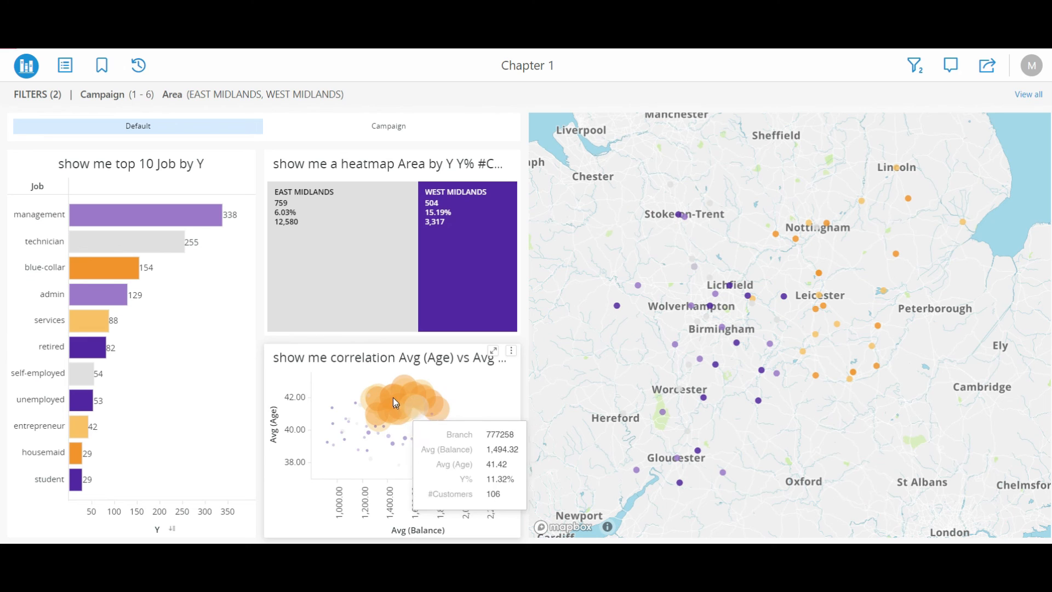
pyautogui.moveTo(368, 376); pyautogui.dragTo(444, 422)
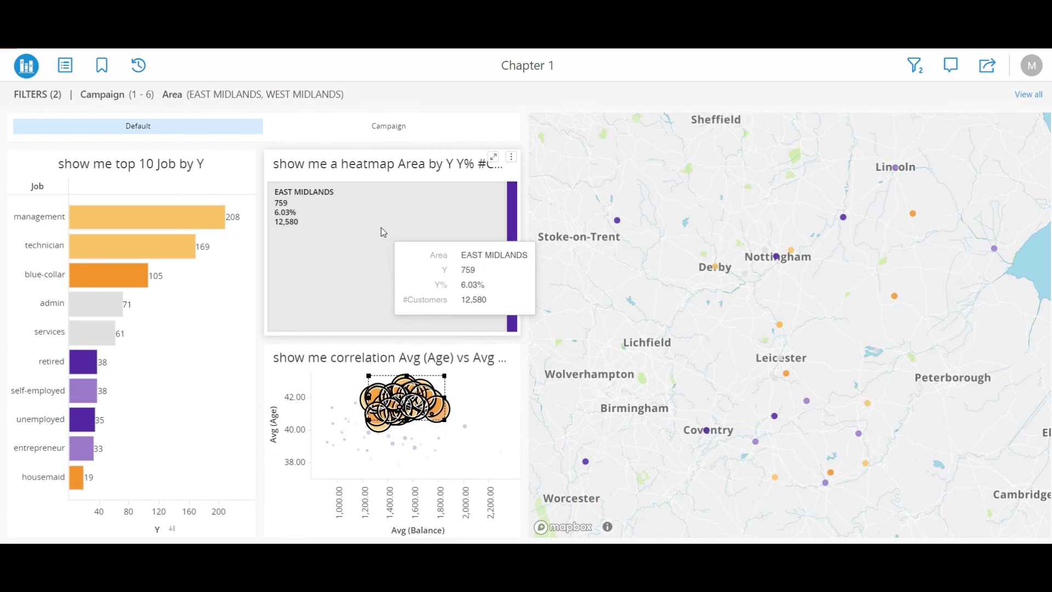
pyautogui.click(484, 418)
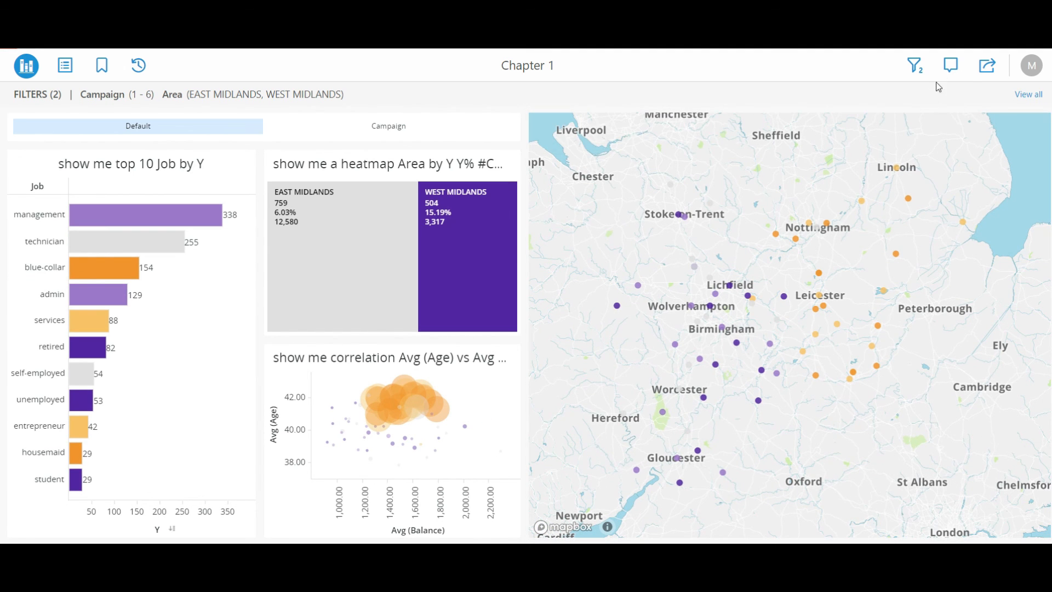
# Post a comment mentioning a colleague: "There's a clear East/West divide in your campaigns. Try to focus on the larger customer base in the East with lower conversion rate", embedding the current filter.
pyautogui.click(951, 65)
pyautogui.click(903, 127)
pyautogui.write('@Christine')
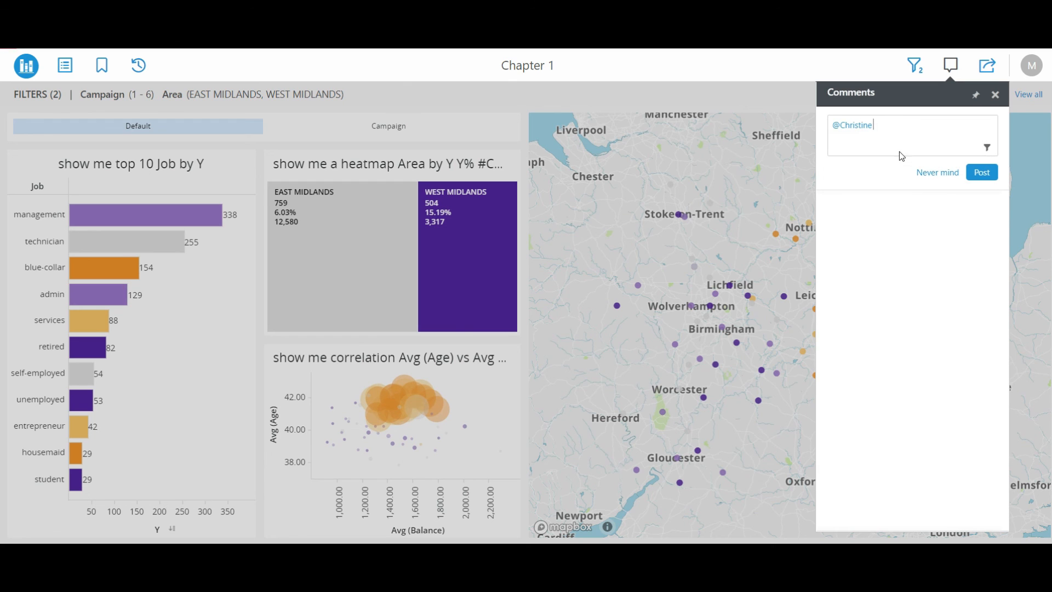
pyautogui.write(" There's a clear East/West divide in your campa")
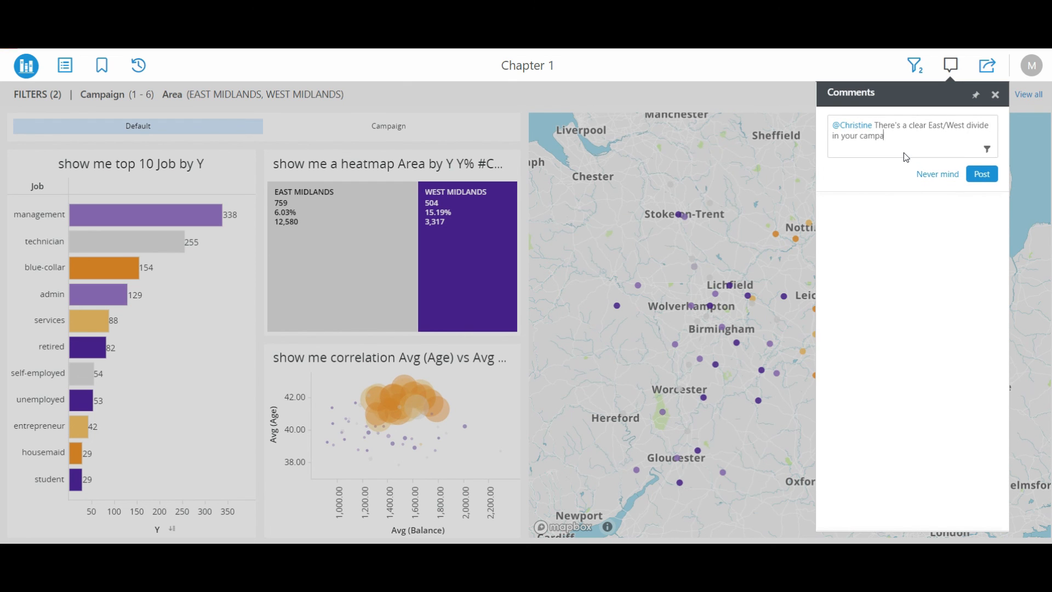
pyautogui.write('igns. Try to focus on the larger customer base in the East')
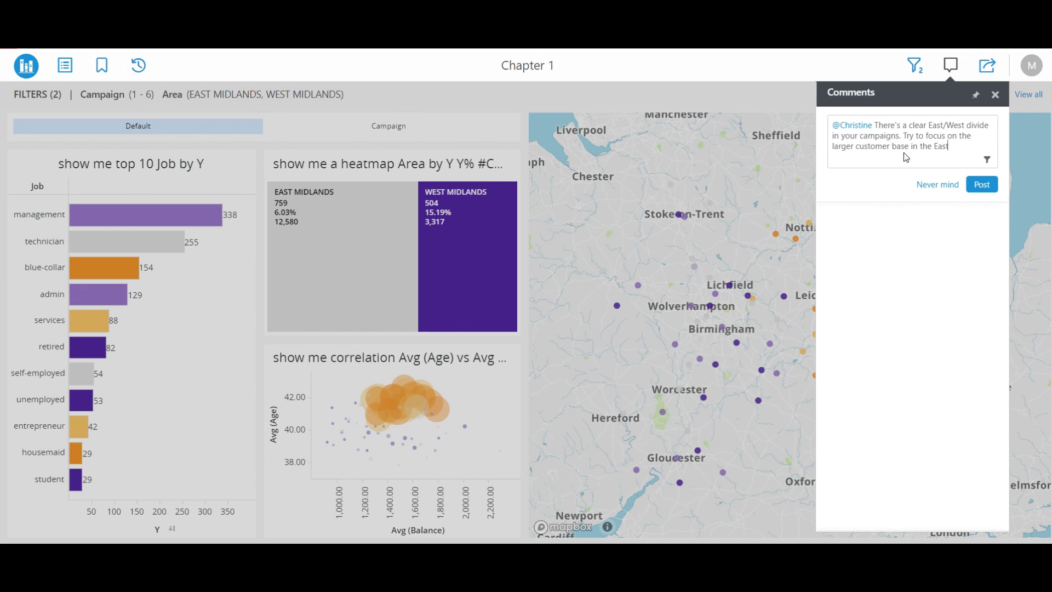
pyautogui.write(' with lower conversion rate')
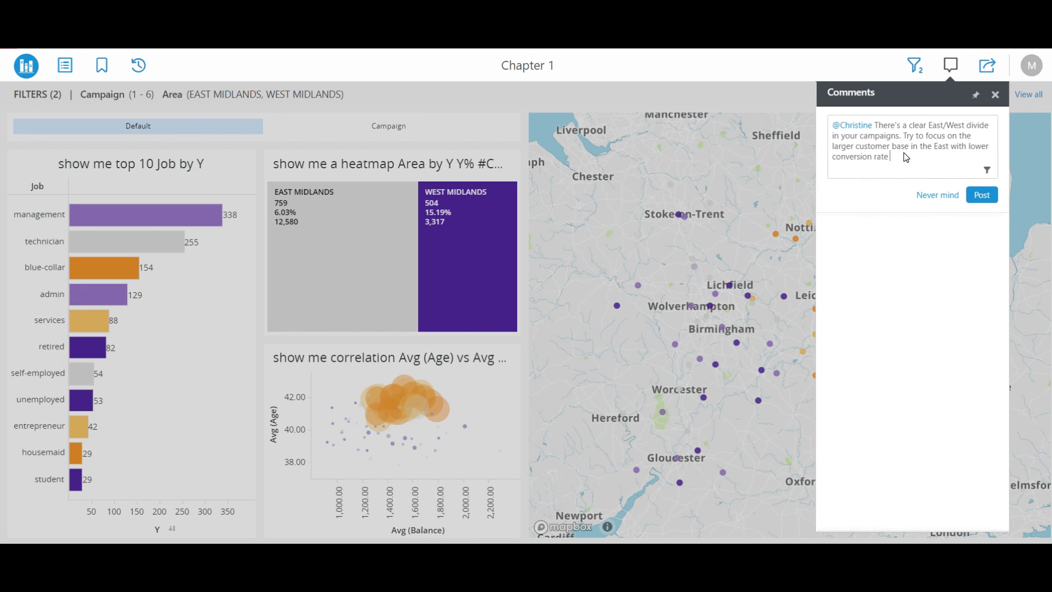
pyautogui.click(986, 170)
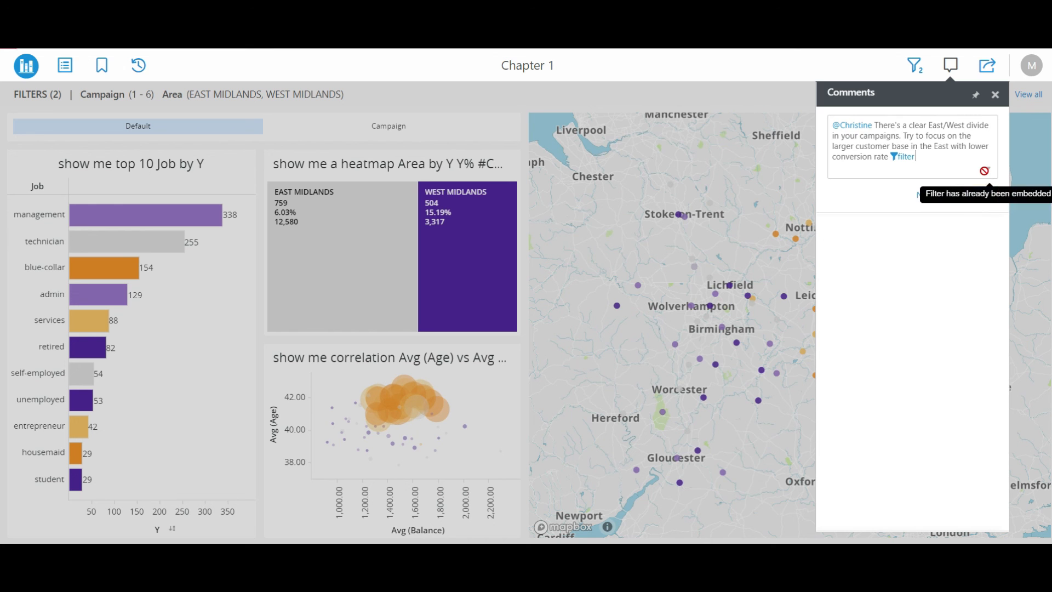
pyautogui.click(982, 202)
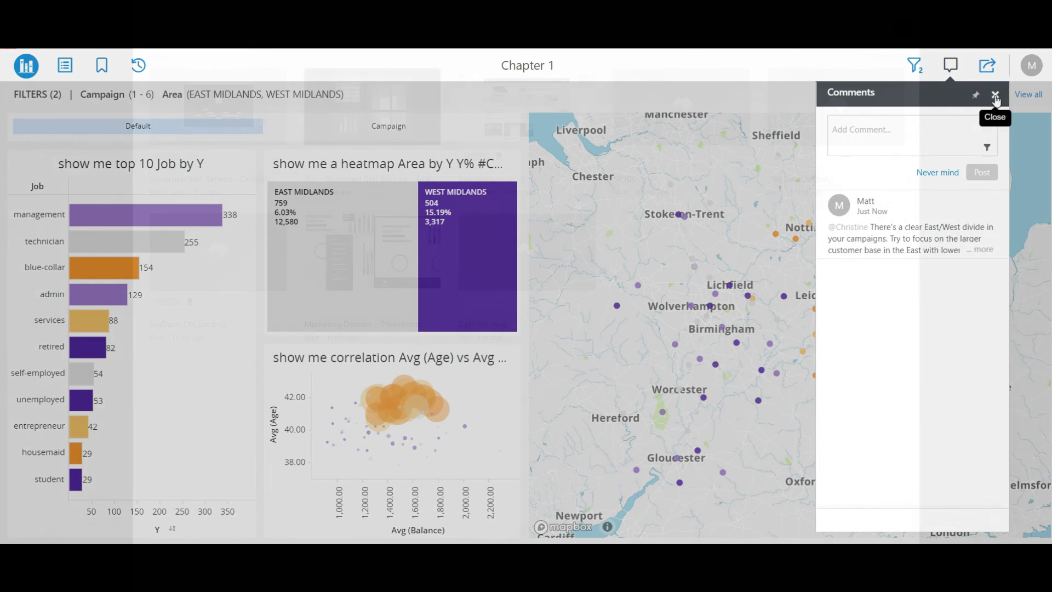
pyautogui.click(995, 94)
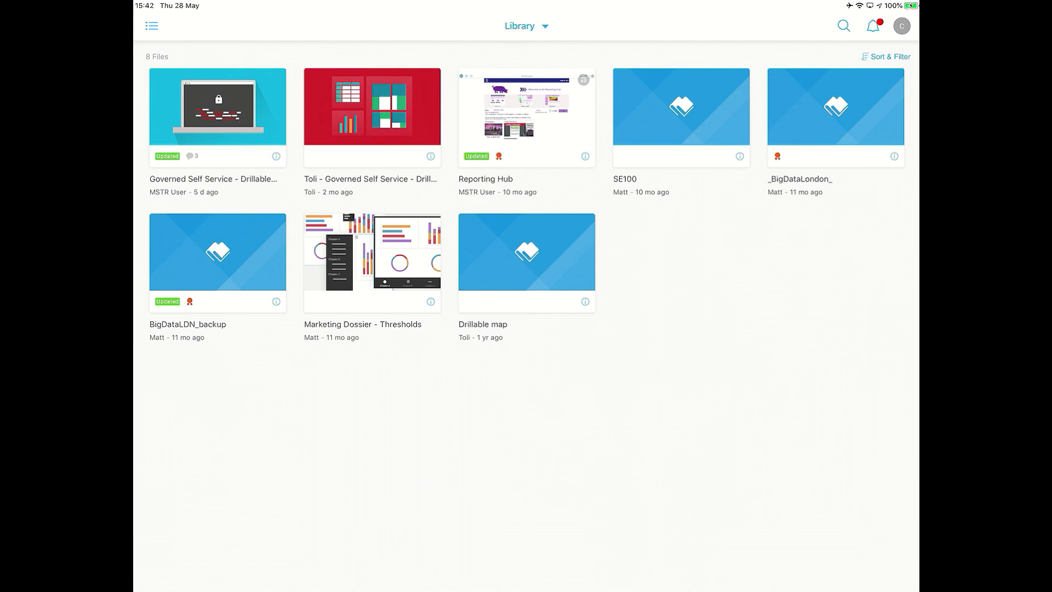
# Switch to the Library app on the iPad and open the Campaign Analysis dossier from its mention notification.
pyautogui.click(873, 25)
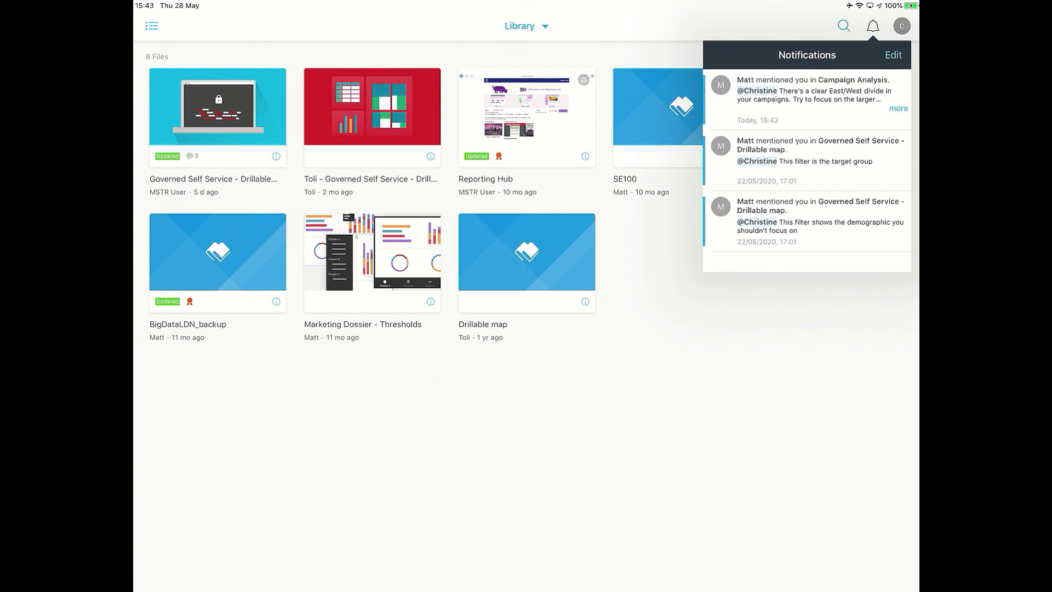
pyautogui.click(898, 108)
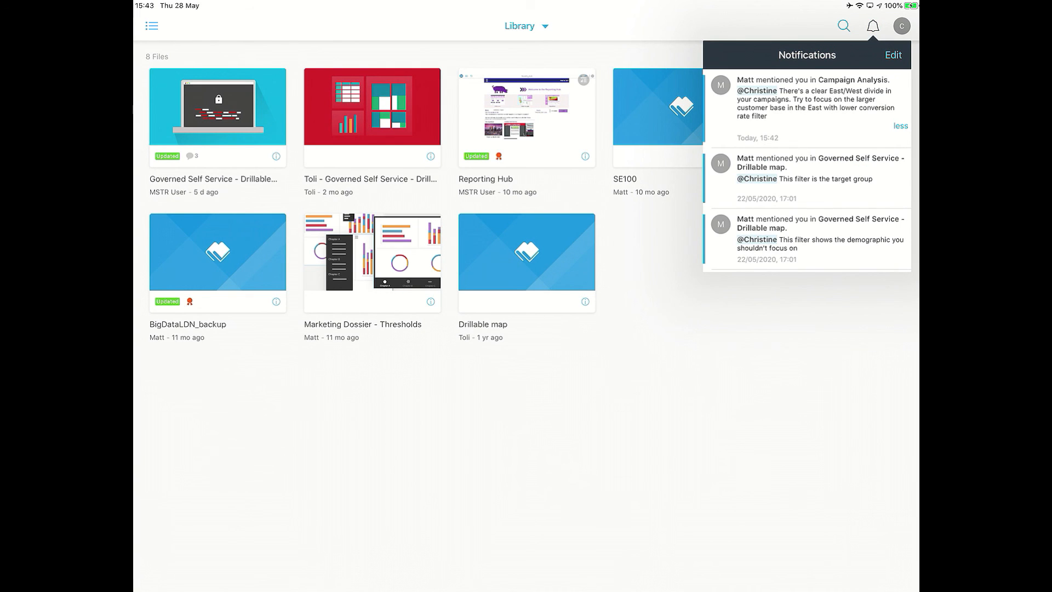
pyautogui.click(806, 105)
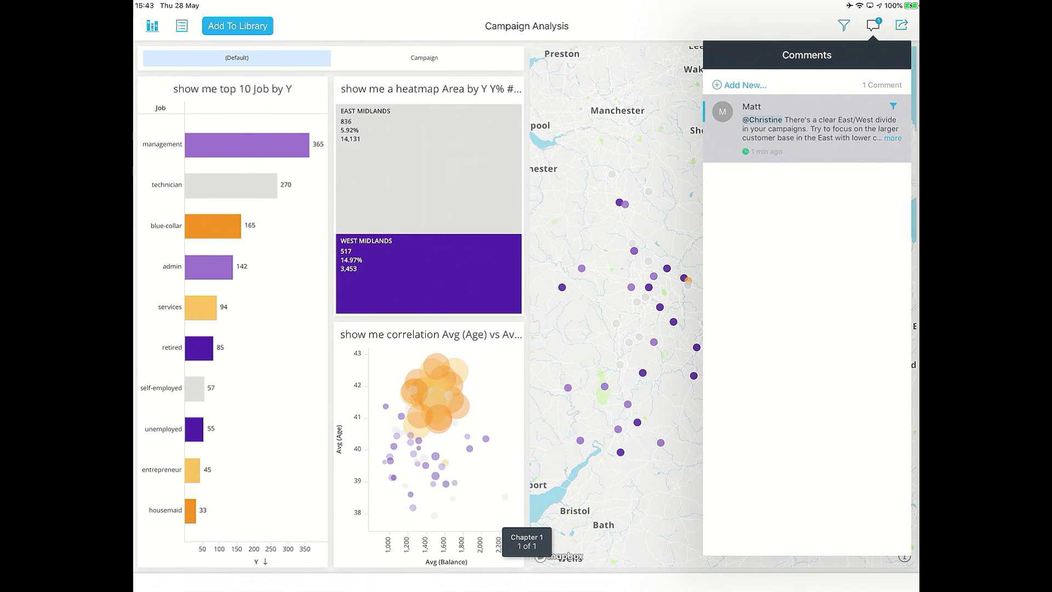
# Inspect the dossier's current Campaign and Area filter settings.
pyautogui.click(872, 26)
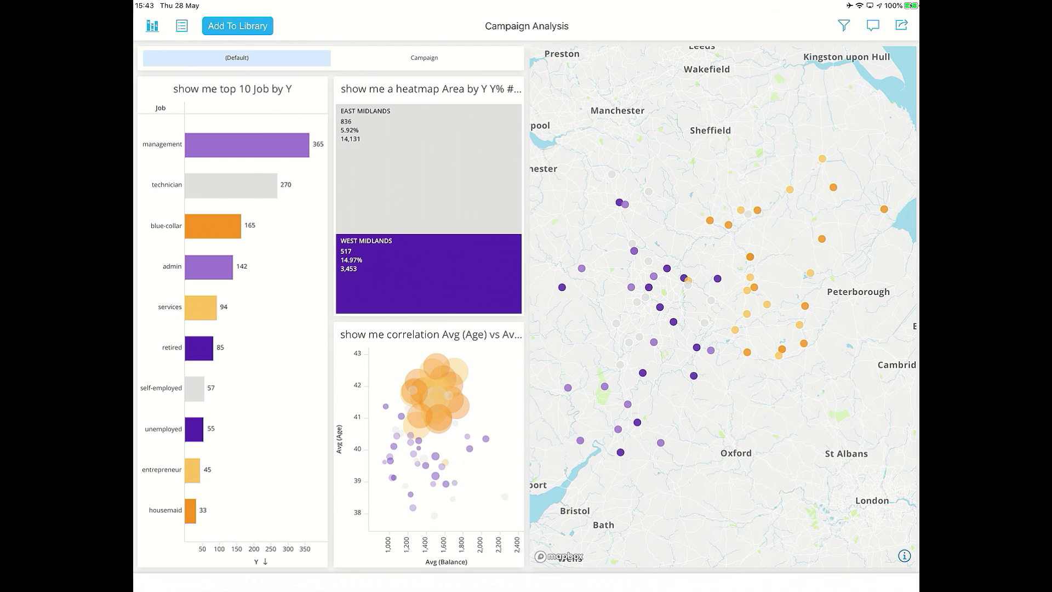
pyautogui.click(844, 26)
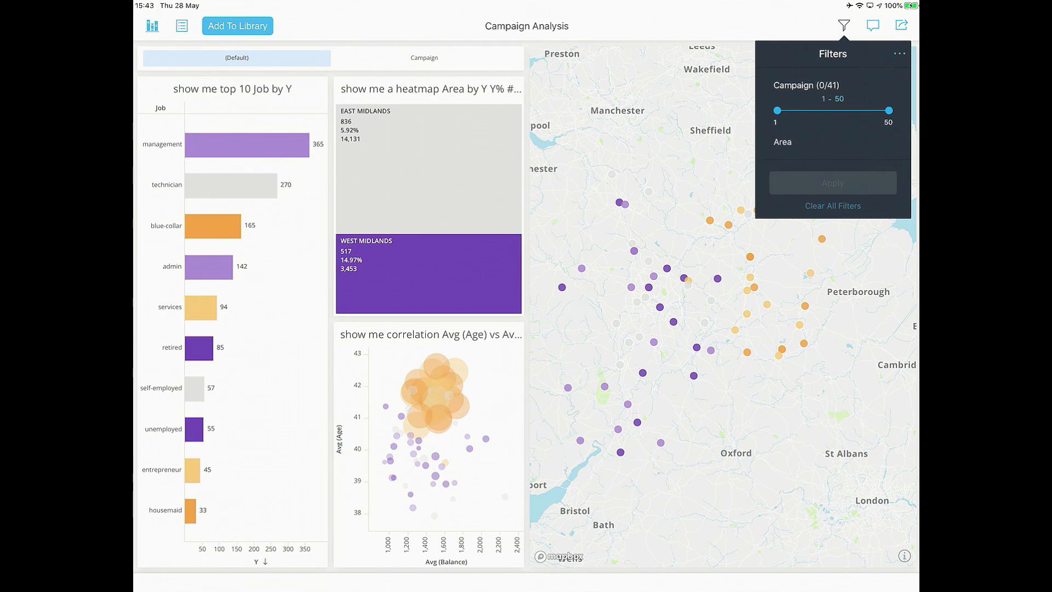
pyautogui.click(832, 142)
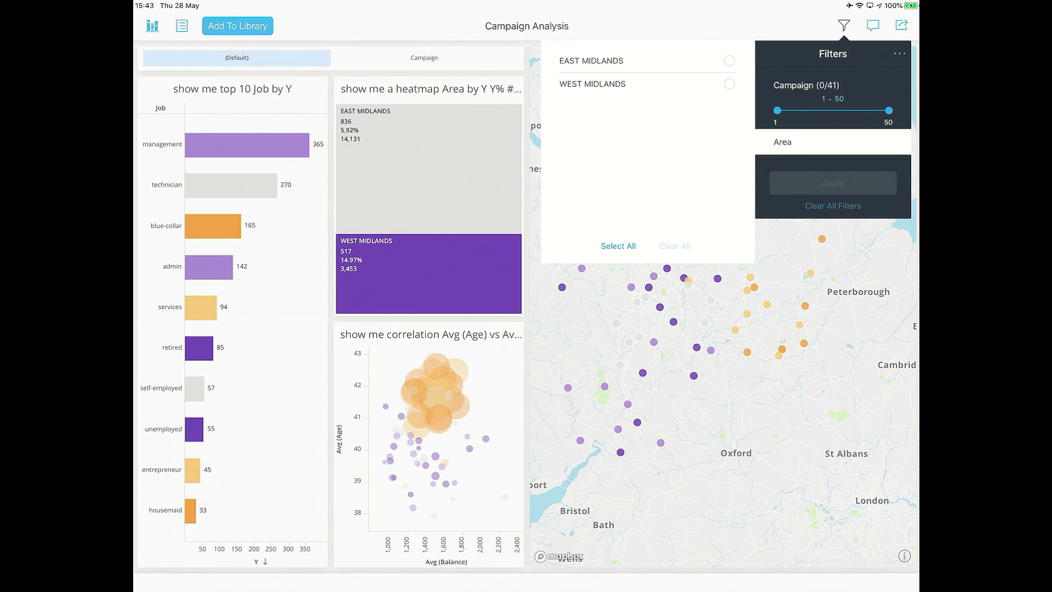
pyautogui.click(833, 142)
# Open the comment thread, expand the full comment and apply its embedded filter to the dossier.
pyautogui.click(873, 26)
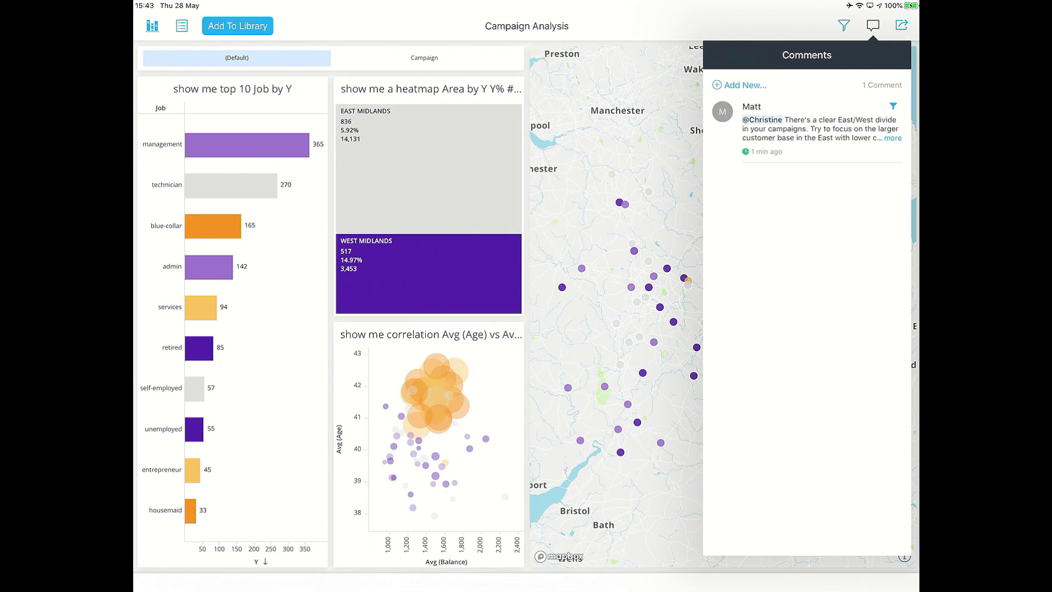
pyautogui.click(892, 137)
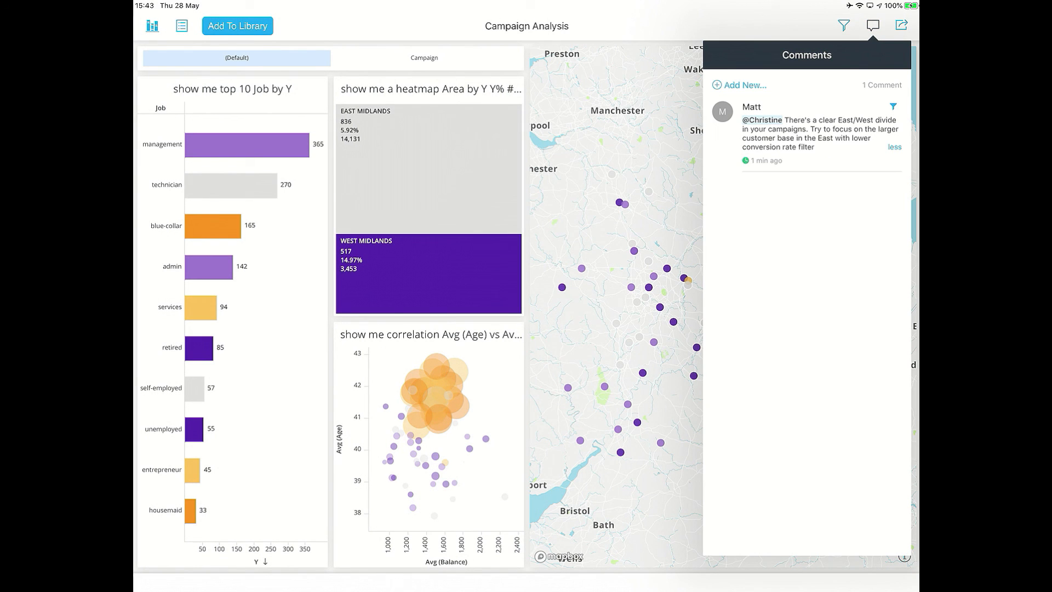
pyautogui.click(893, 107)
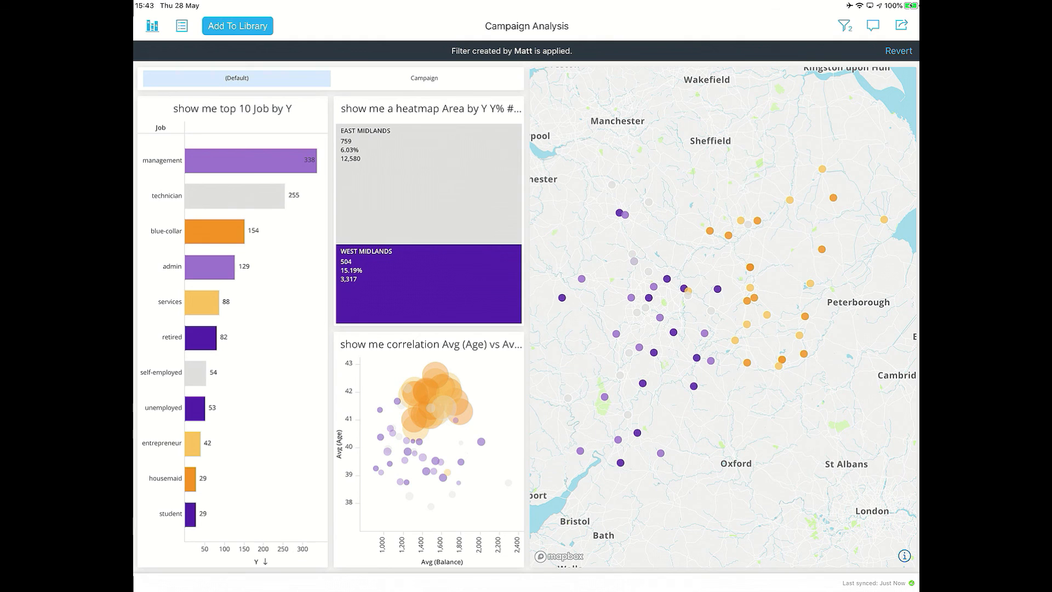
# Review the applied Campaign range and Area selections in the filter panel.
pyautogui.click(844, 25)
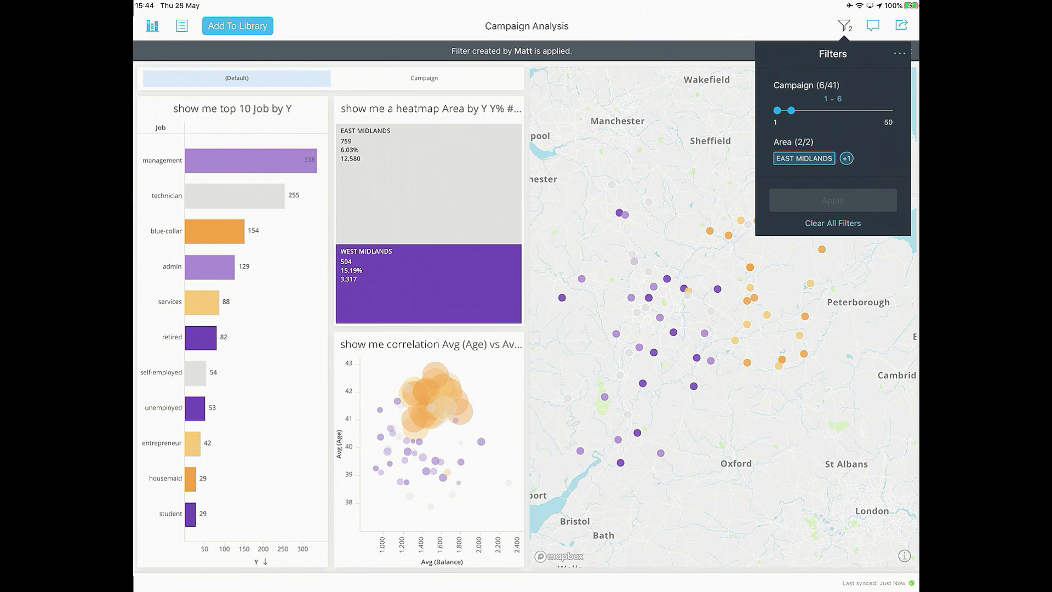
pyautogui.click(803, 158)
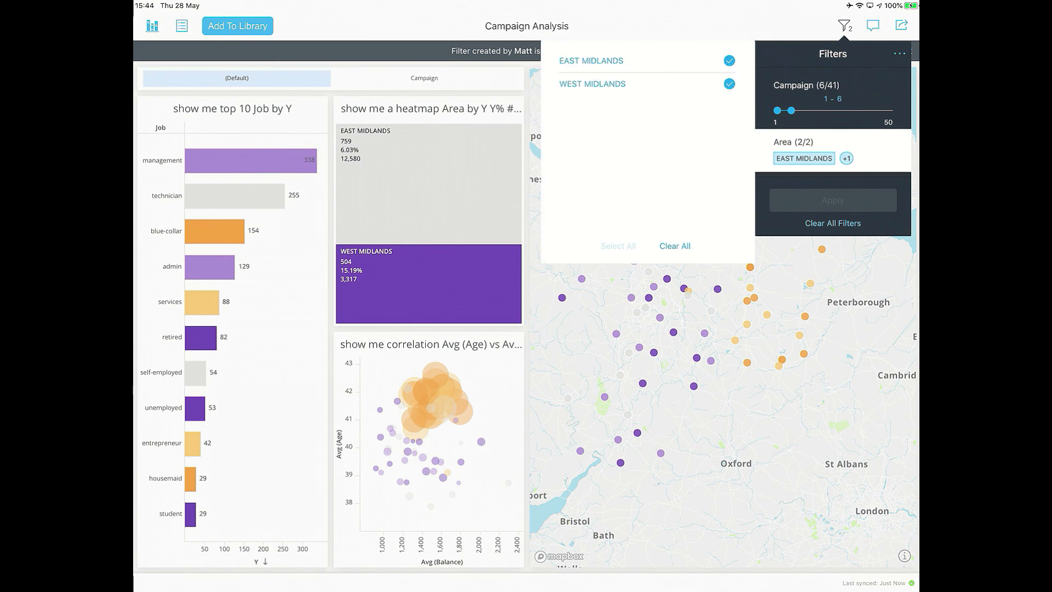